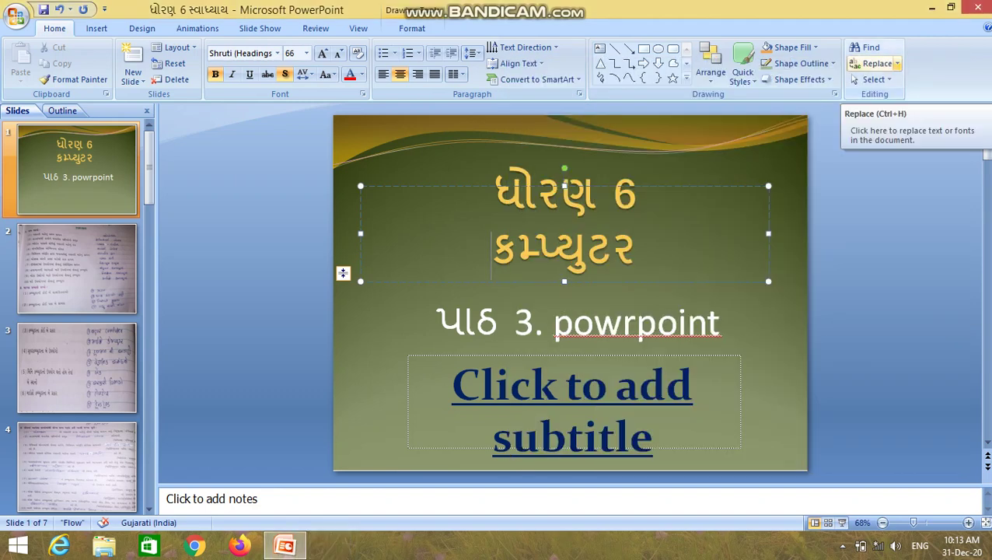
- Run the Gujarati presentation's slide show, then close the presentation without saving changes
{"action": "key", "text": "F5"}
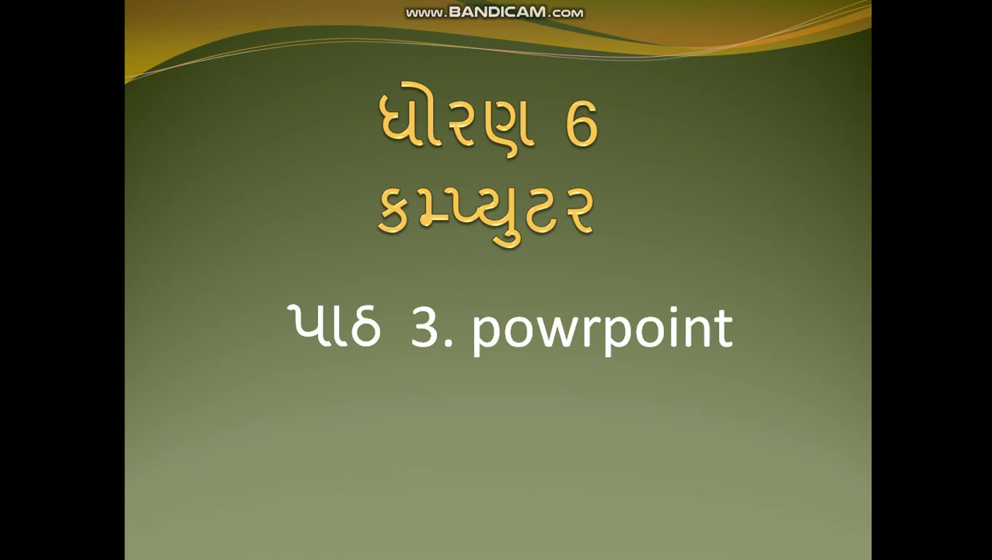
{"action": "key", "text": "Escape"}
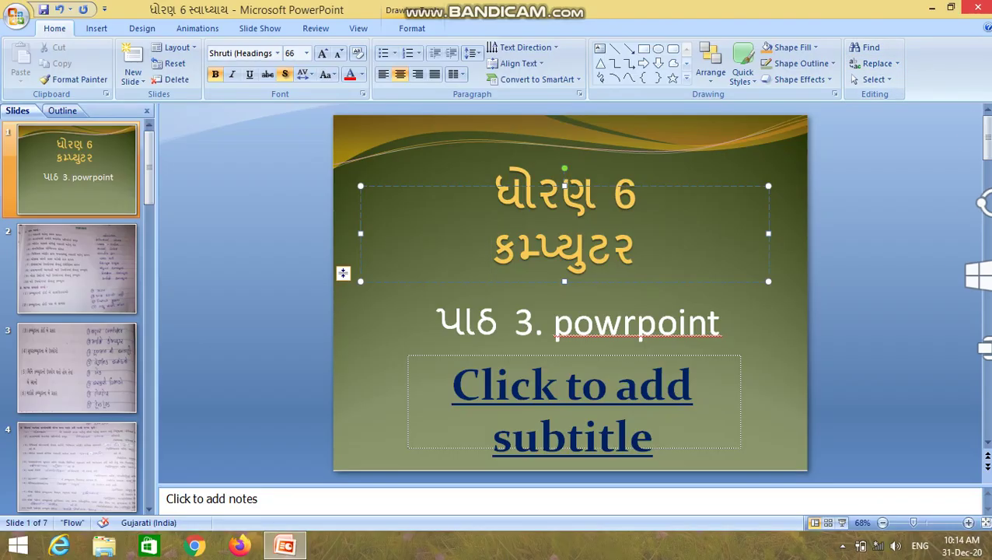
{"action": "left_click", "coordinate": [977, 7]}
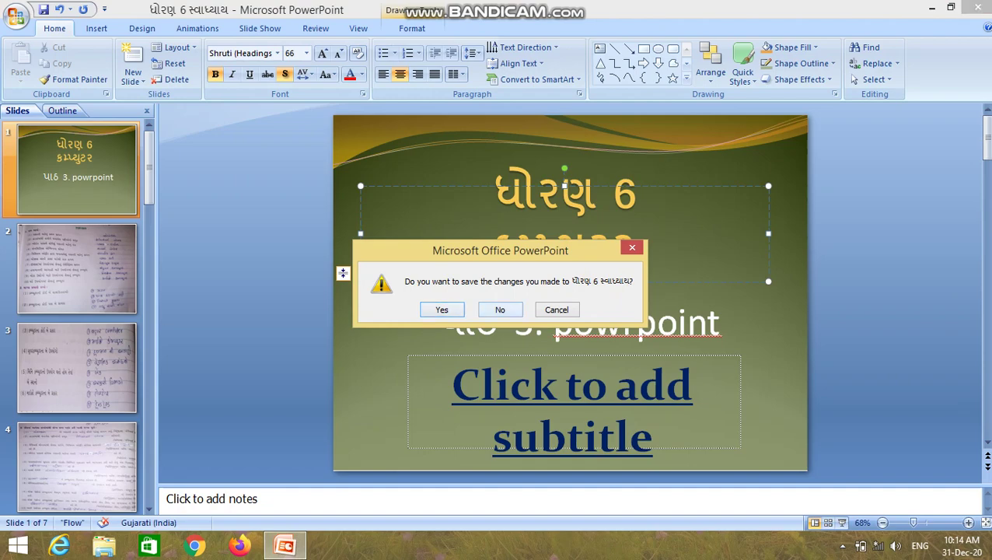
{"action": "left_click", "coordinate": [500, 309]}
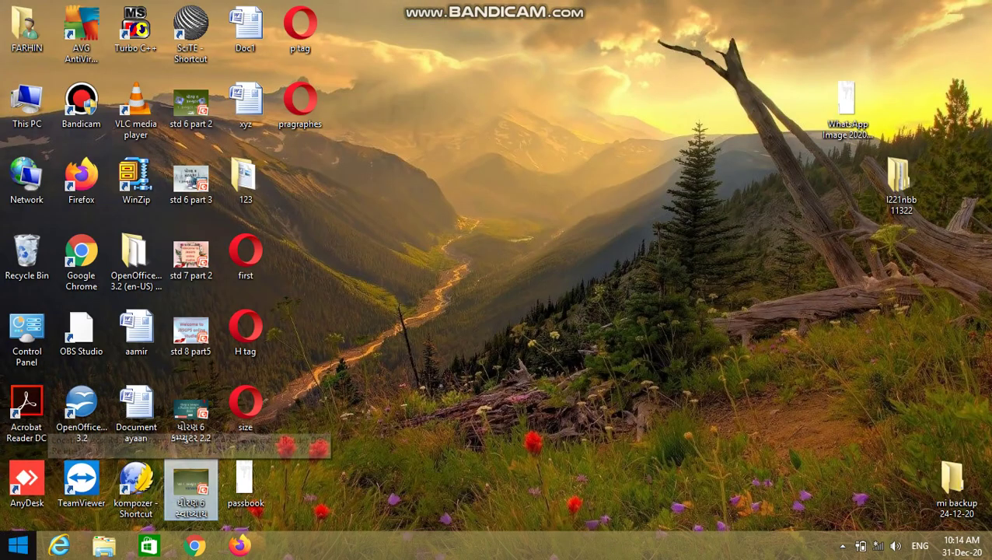
- Launch Microsoft Office PowerPoint 2007 by searching 'po' from the Start screen
{"action": "key", "text": "super"}
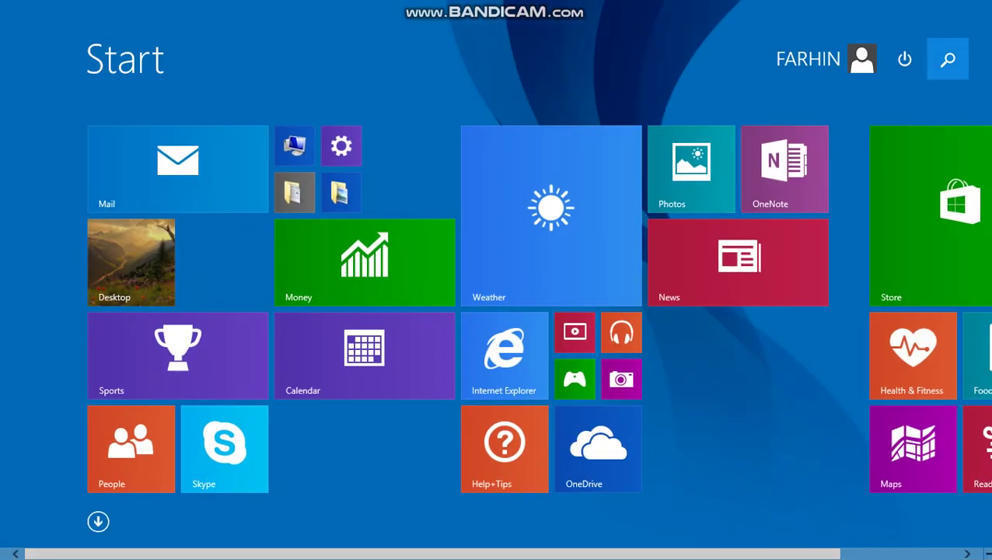
{"action": "left_click", "coordinate": [946, 59]}
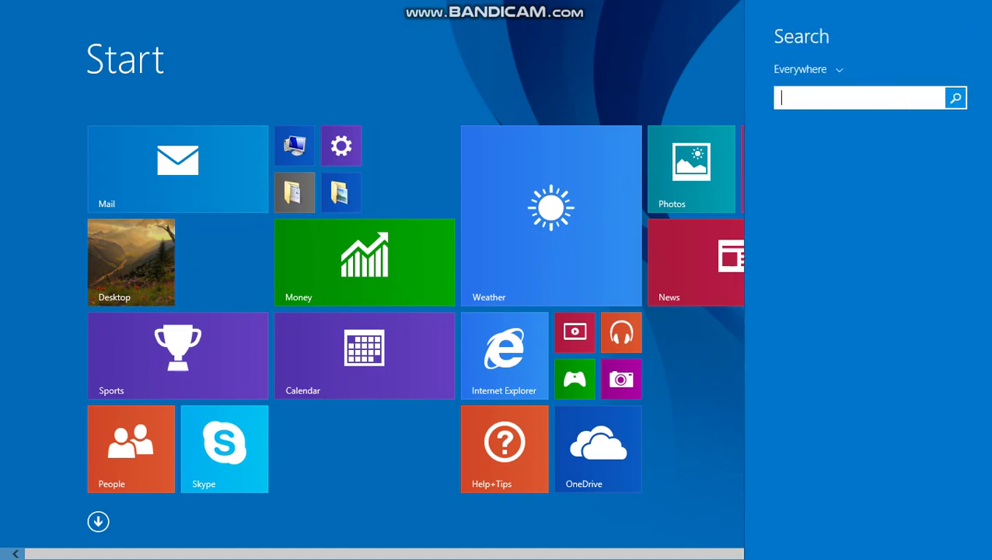
{"action": "type", "text": "powerPoint 2007"}
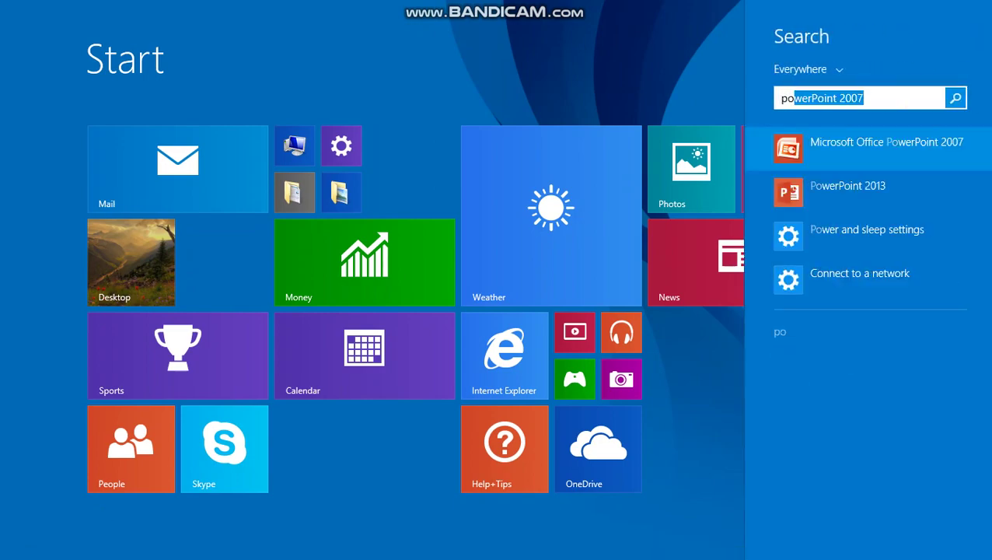
{"action": "key", "text": "Return"}
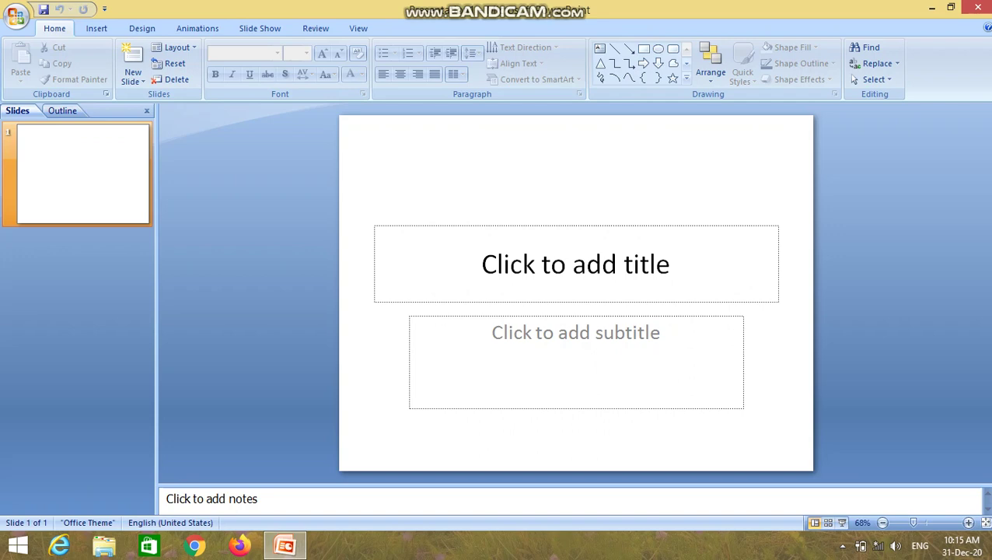
- Enter 'My computer' as the title of the first slide
{"action": "left_click", "coordinate": [575, 264]}
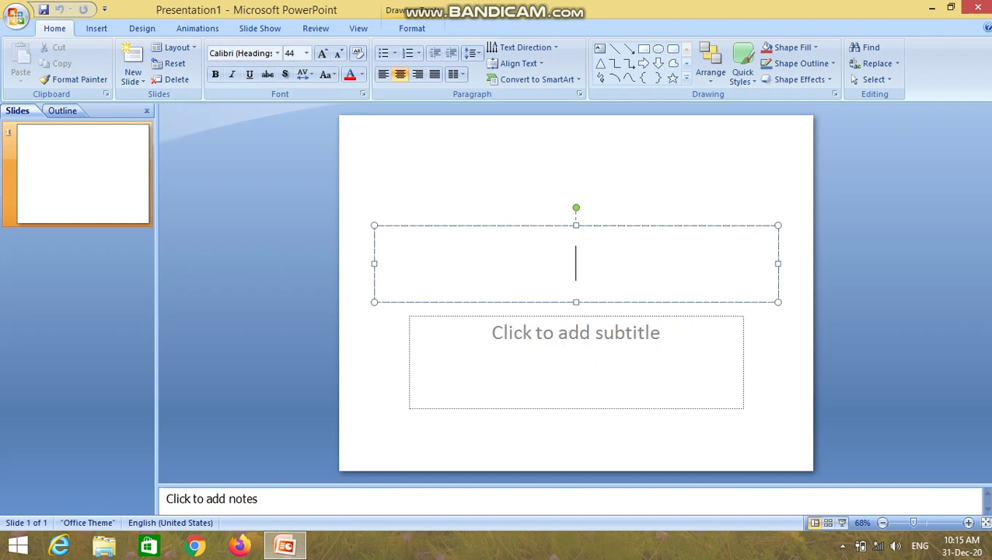
{"action": "type", "text": "My "}
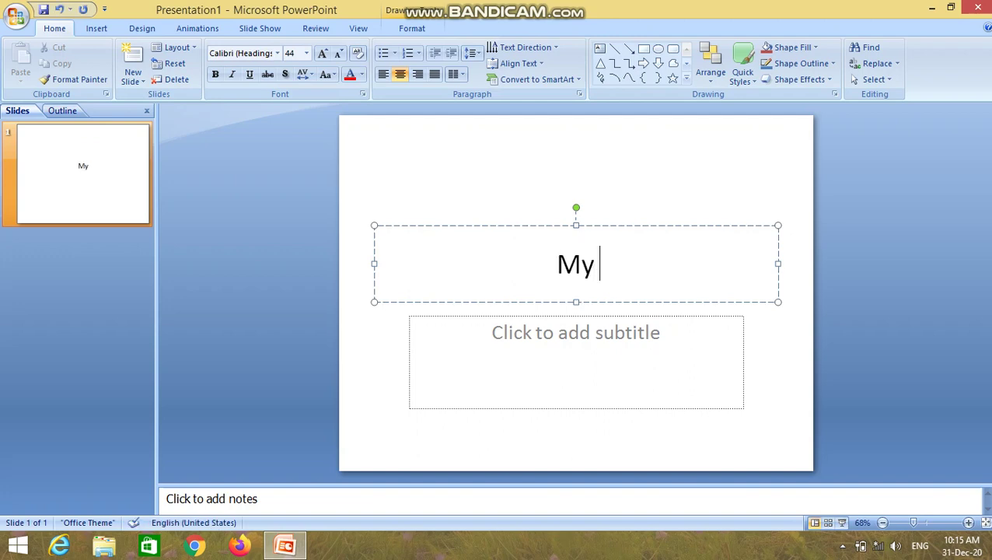
{"action": "type", "text": "compu"}
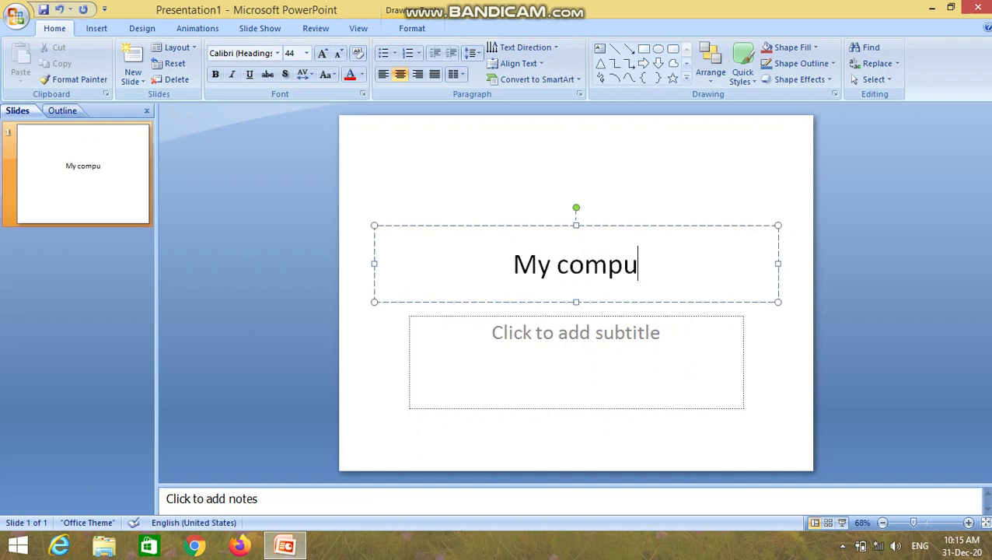
{"action": "type", "text": "ter"}
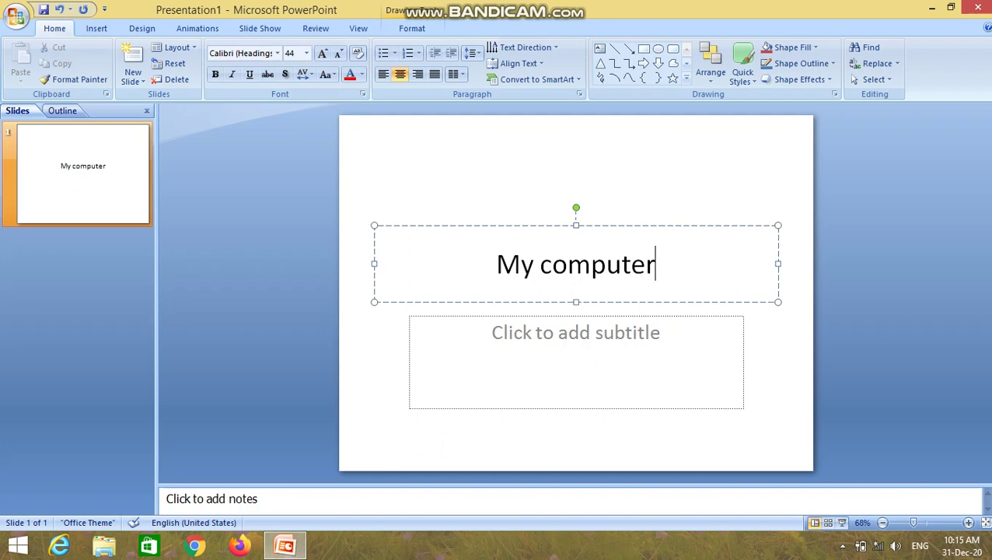
{"action": "left_click", "coordinate": [576, 332]}
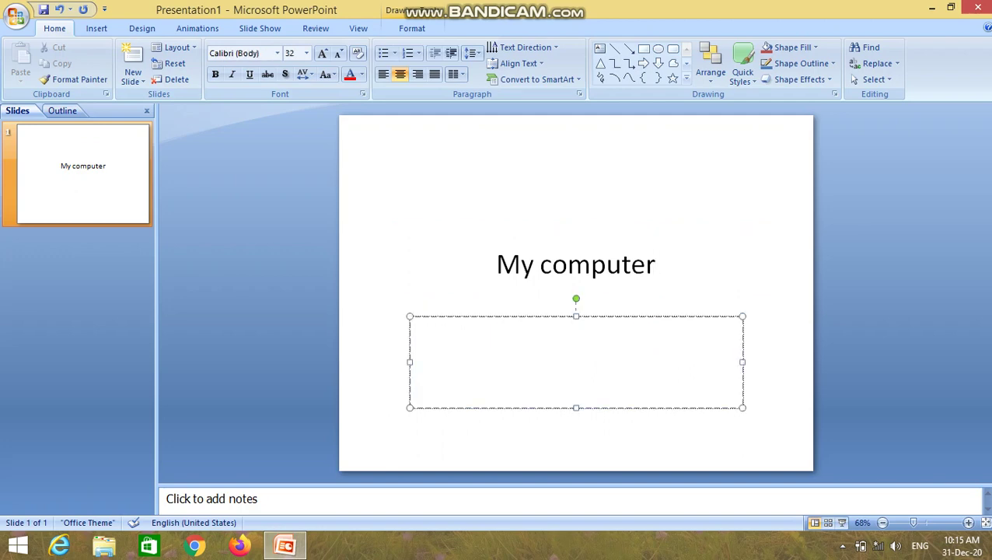
{"action": "left_click", "coordinate": [654, 265]}
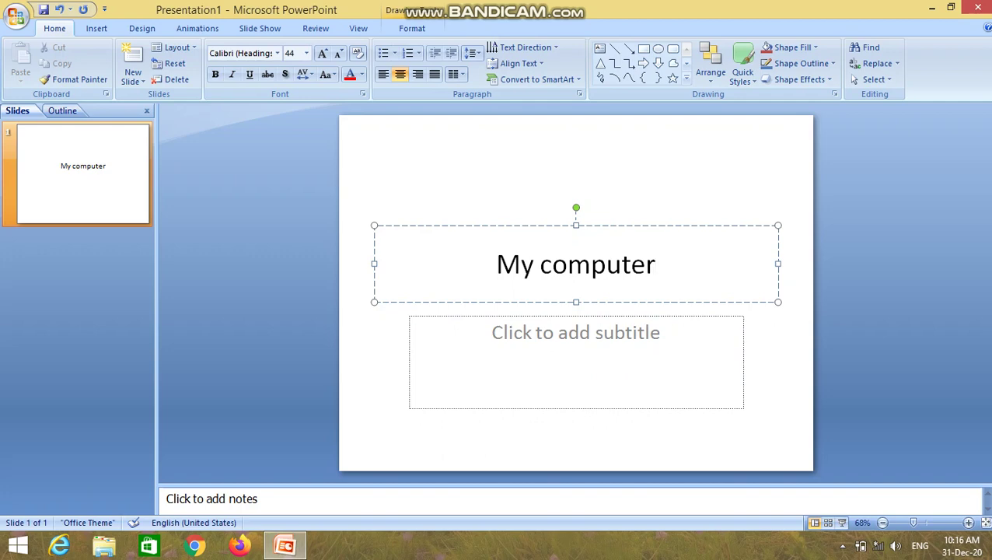
- Add the subtitle 'My favorite subject', correcting the misspelled 'fevorite' to 'favorite'
{"action": "left_click", "coordinate": [575, 331]}
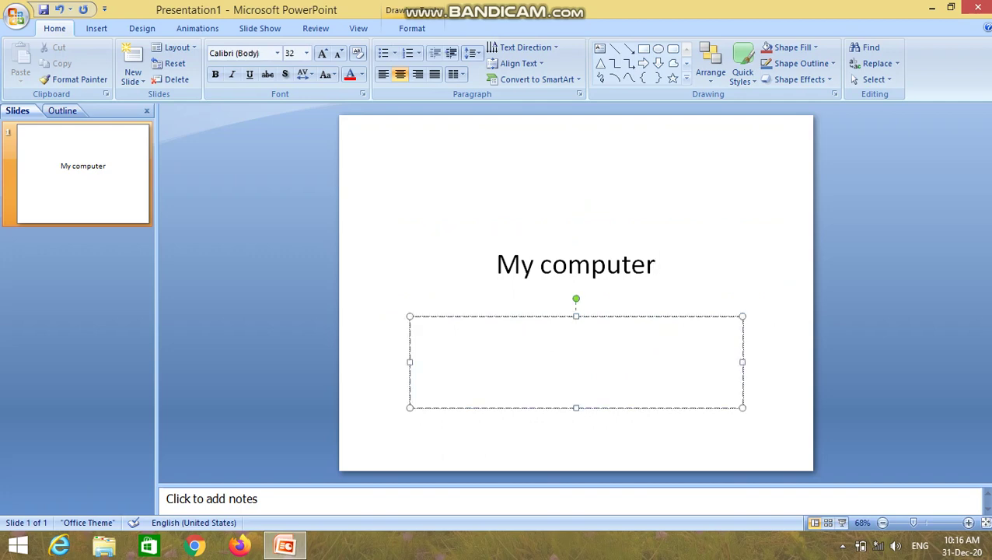
{"action": "type", "text": "my"}
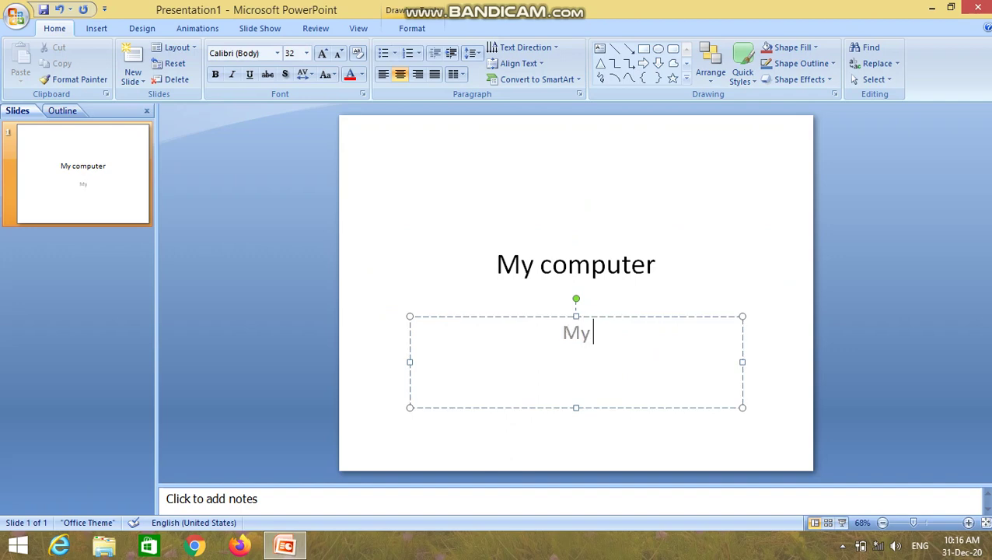
{"action": "type", "text": " fevo"}
{"action": "type", "text": "rite s"}
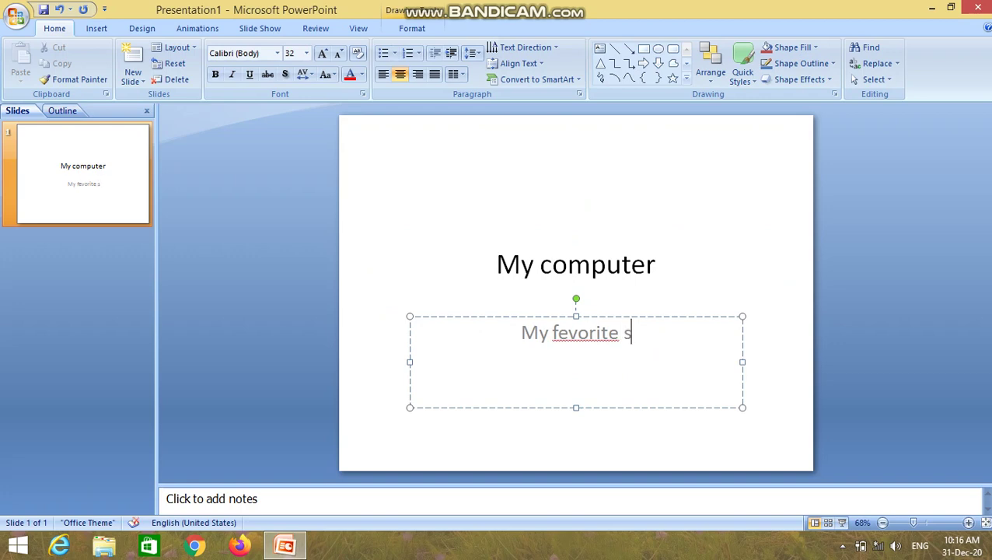
{"action": "type", "text": "ub"}
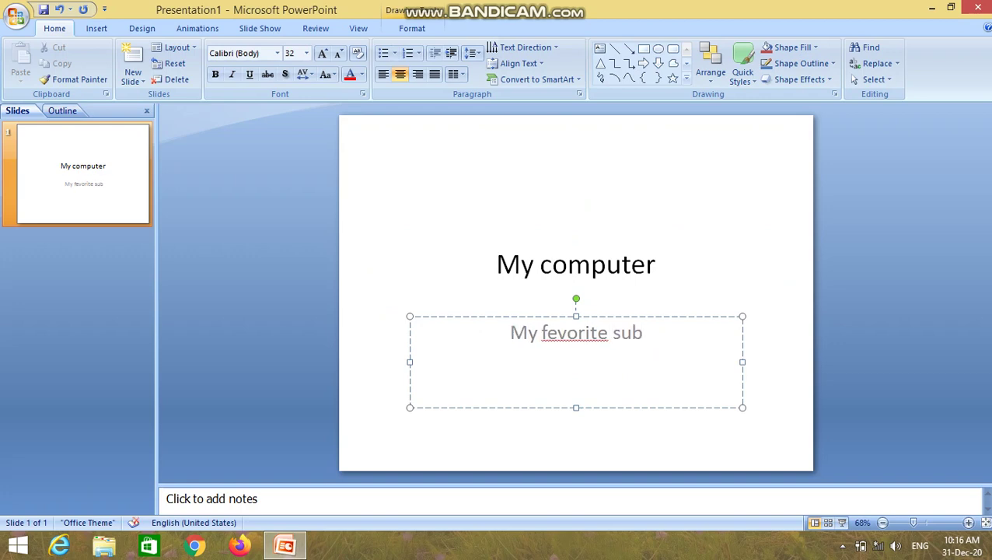
{"action": "type", "text": "ject"}
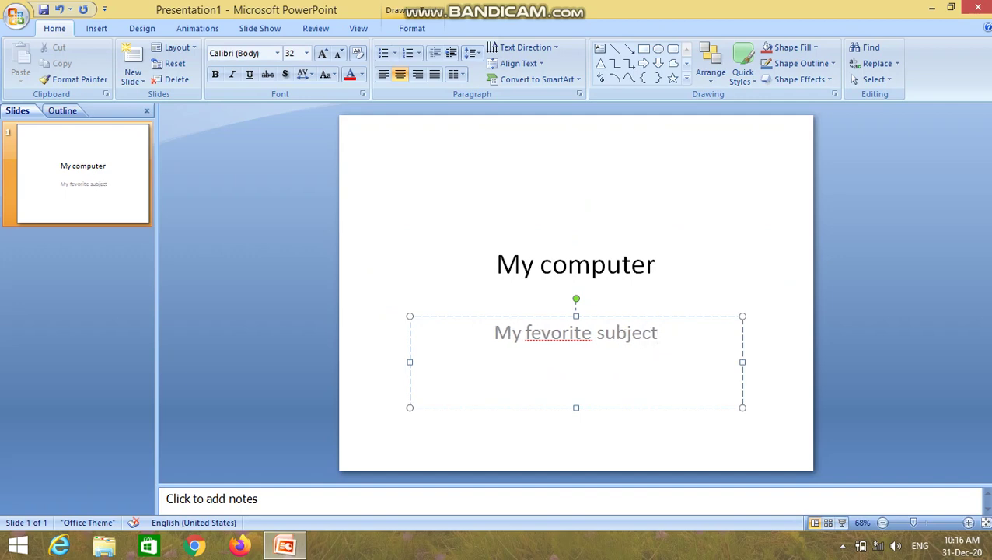
{"action": "left_click", "coordinate": [590, 333]}
{"action": "left_click", "coordinate": [580, 333]}
{"action": "key", "text": "shift+F10"}
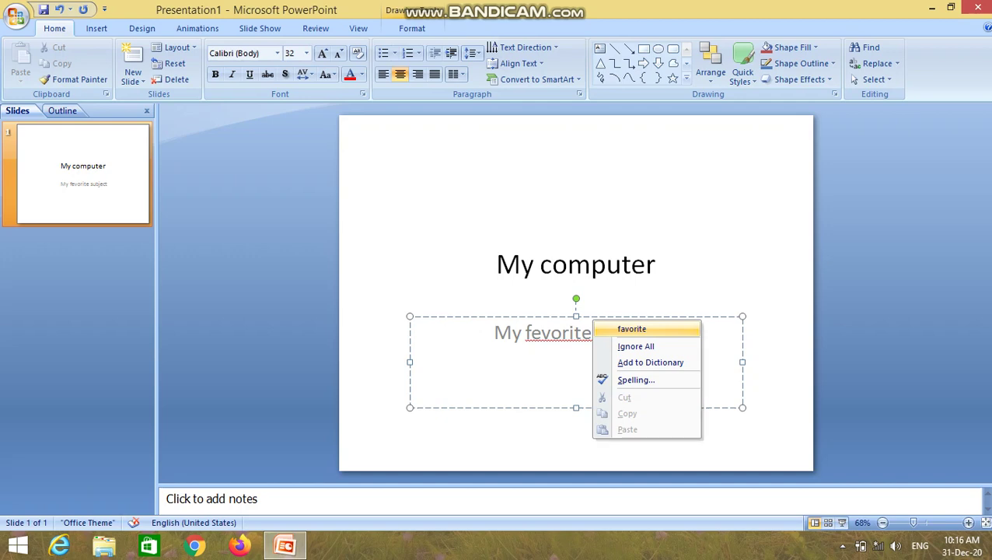
{"action": "key", "text": "Return"}
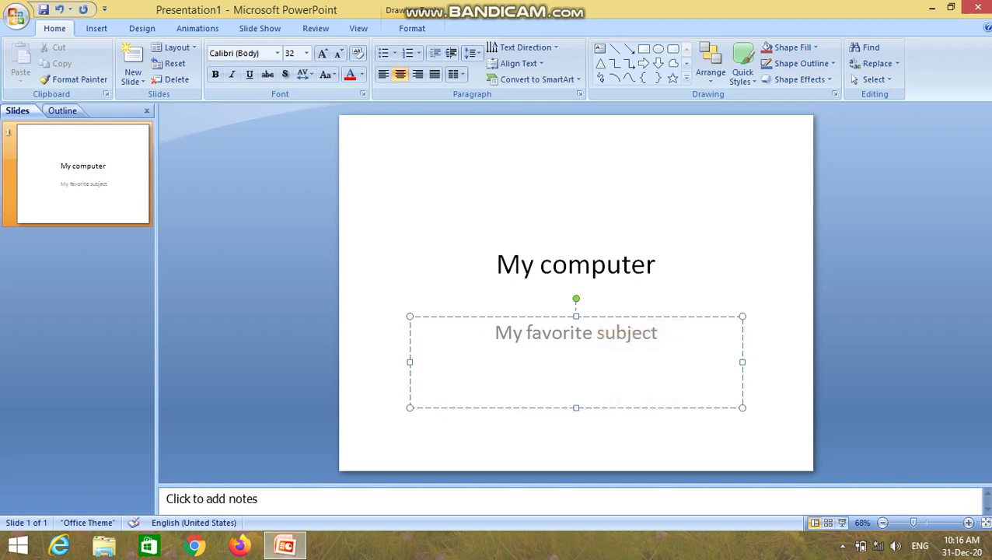
{"action": "left_click", "coordinate": [653, 262]}
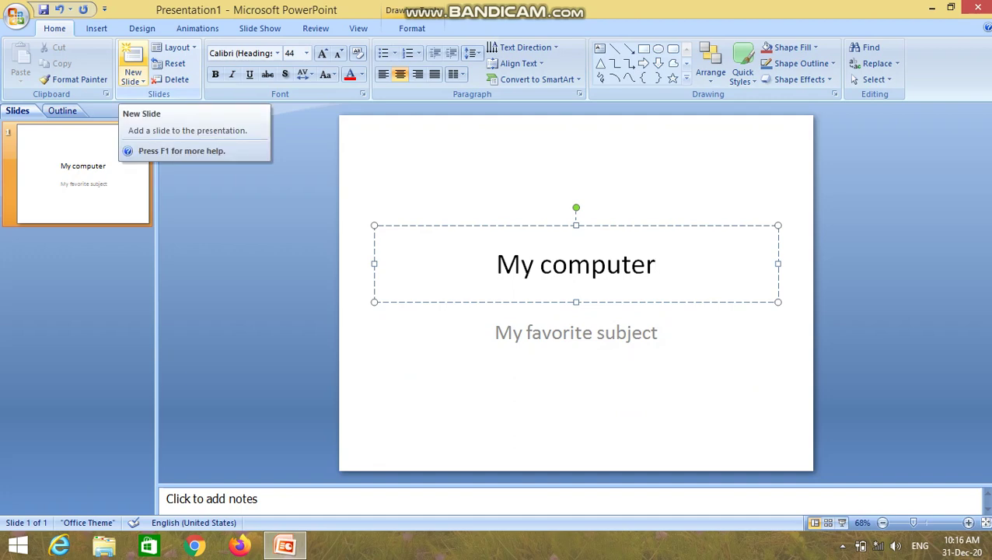
- Add a new Title and Content slide 2 titled 'My computer'
{"action": "left_click", "coordinate": [132, 58]}
{"action": "left_click", "coordinate": [132, 63]}
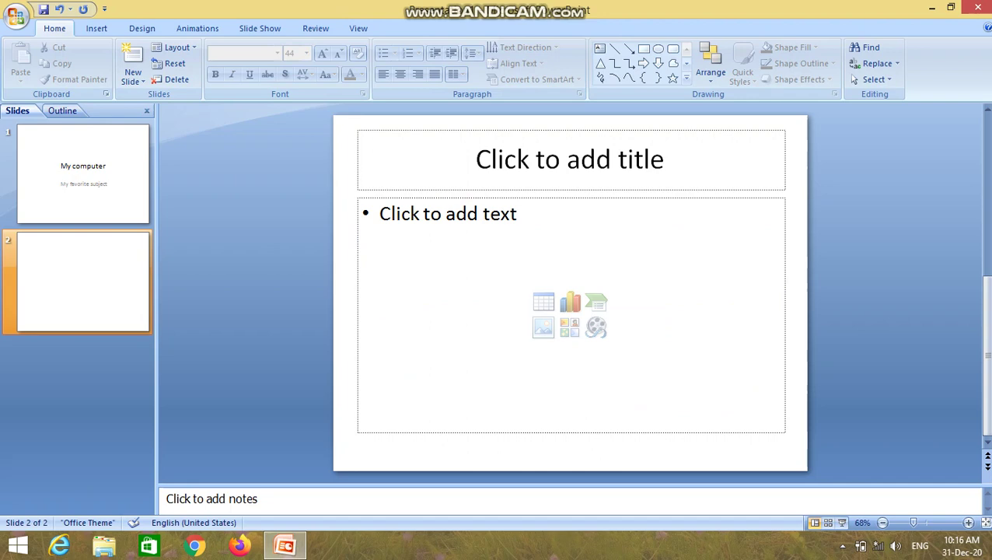
{"action": "left_click", "coordinate": [570, 158]}
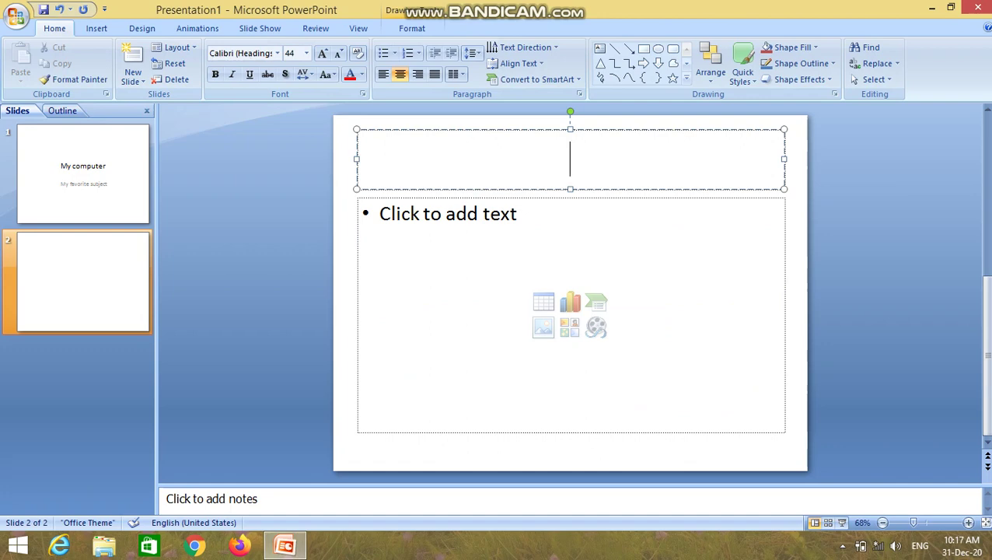
{"action": "type", "text": "my"}
{"action": "key", "text": "BackSpace"}
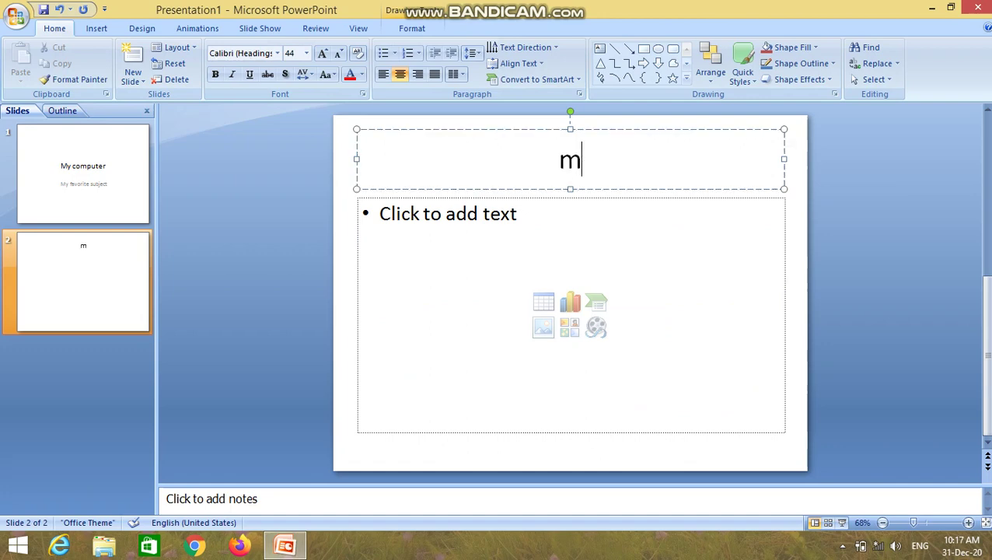
{"action": "key", "text": "BackSpace"}
{"action": "type", "text": "My "}
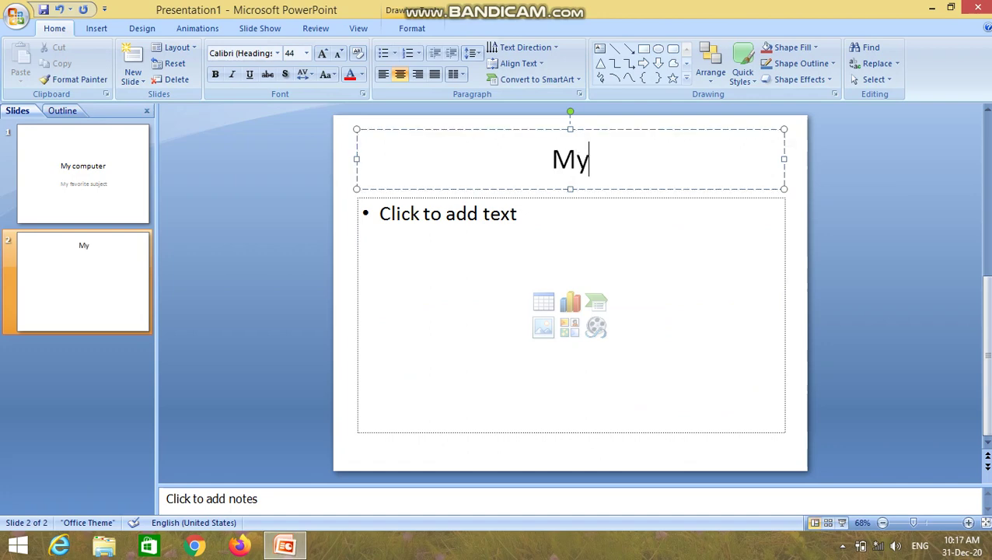
{"action": "type", "text": "compu"}
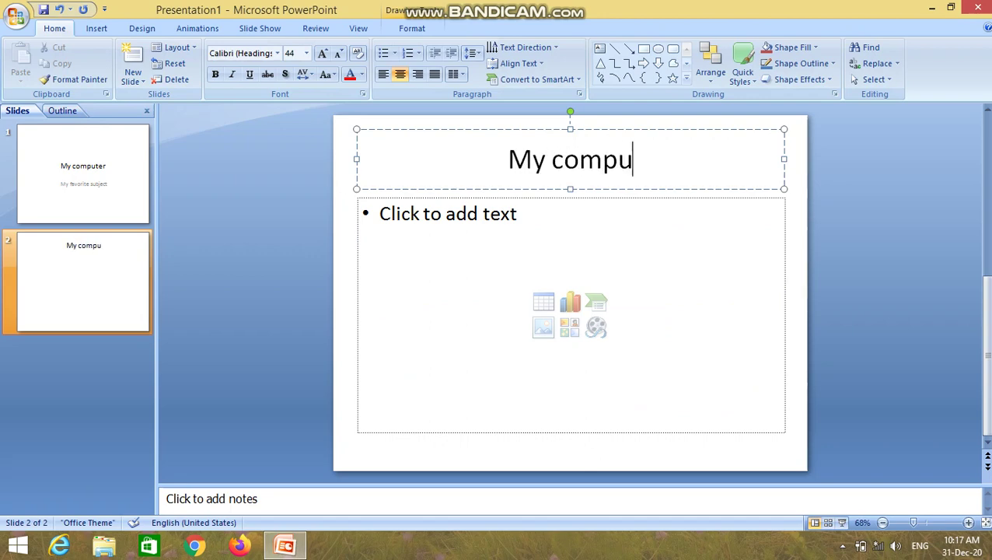
{"action": "type", "text": "ter"}
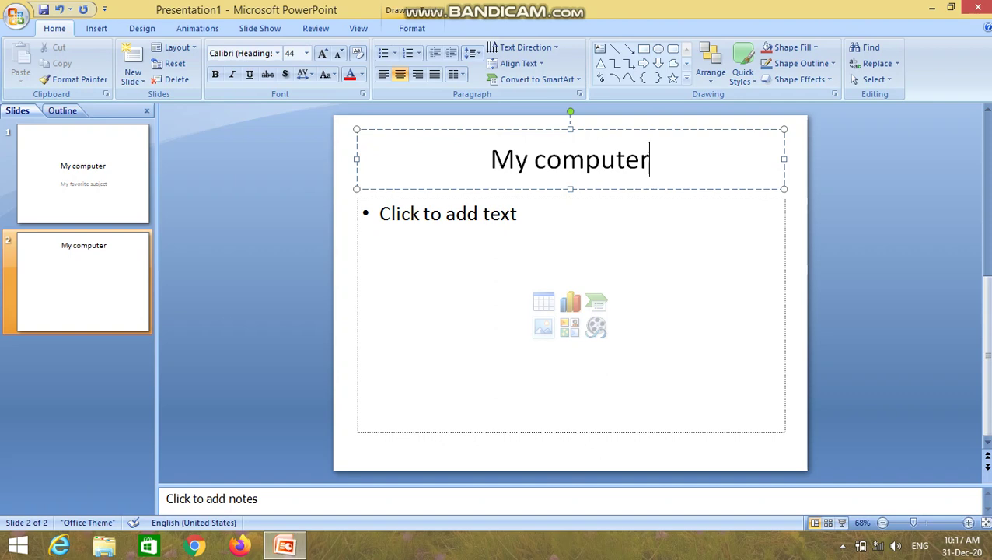
- Type the bullet 'Computer is Electrical Machine.' with a capital M in Machine
{"action": "key", "text": "ctrl+Return"}
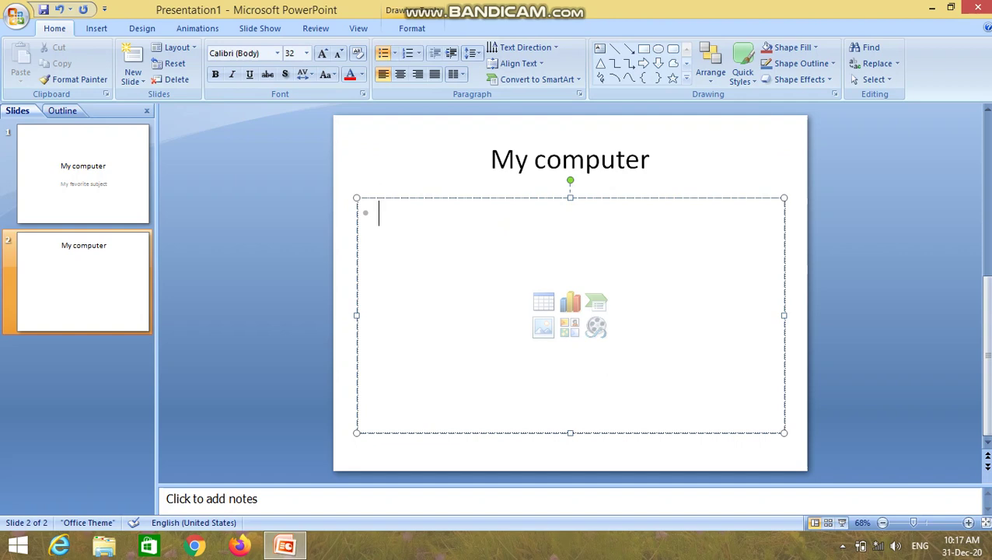
{"action": "type", "text": "M"}
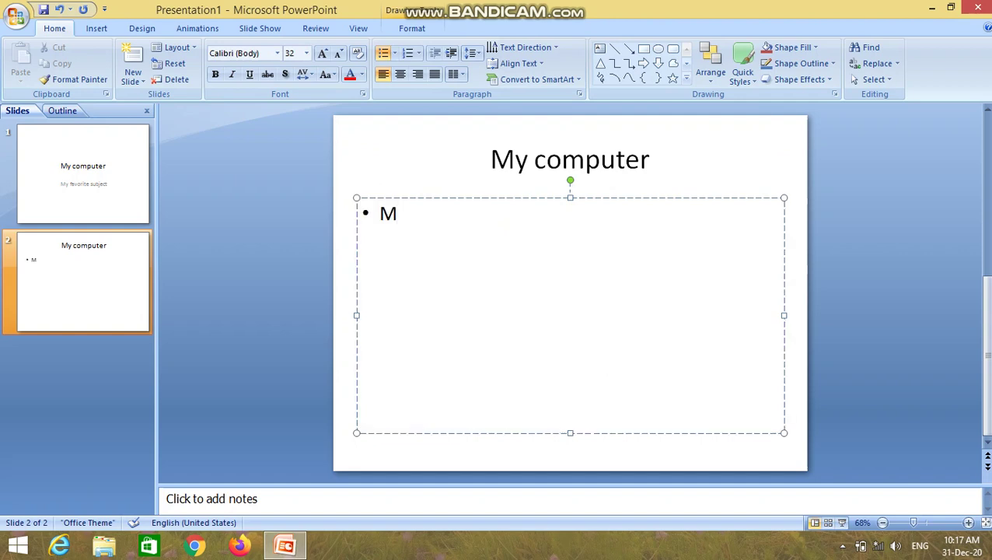
{"action": "key", "text": "BackSpace"}
{"action": "type", "text": "C"}
{"action": "type", "text": "omputer "}
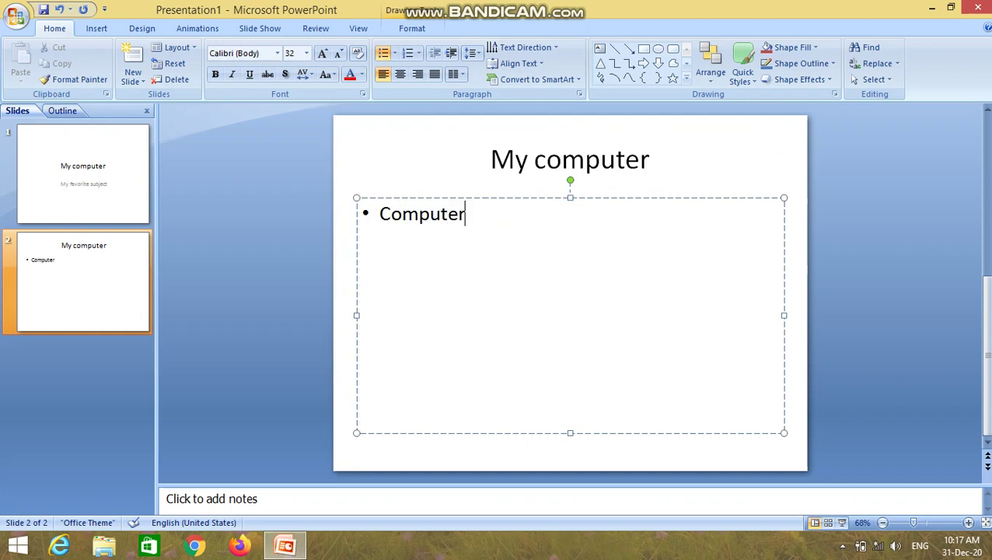
{"action": "type", "text": "i"}
{"action": "type", "text": "s "}
{"action": "type", "text": "Ele"}
{"action": "type", "text": "ct"}
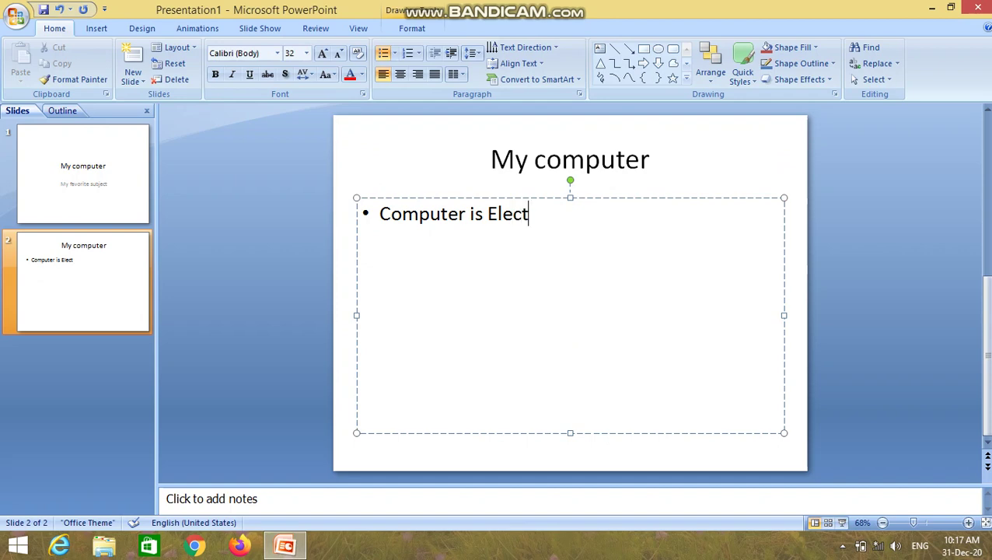
{"action": "type", "text": "ric"}
{"action": "type", "text": "al"}
{"action": "type", "text": " ma"}
{"action": "type", "text": "chine"}
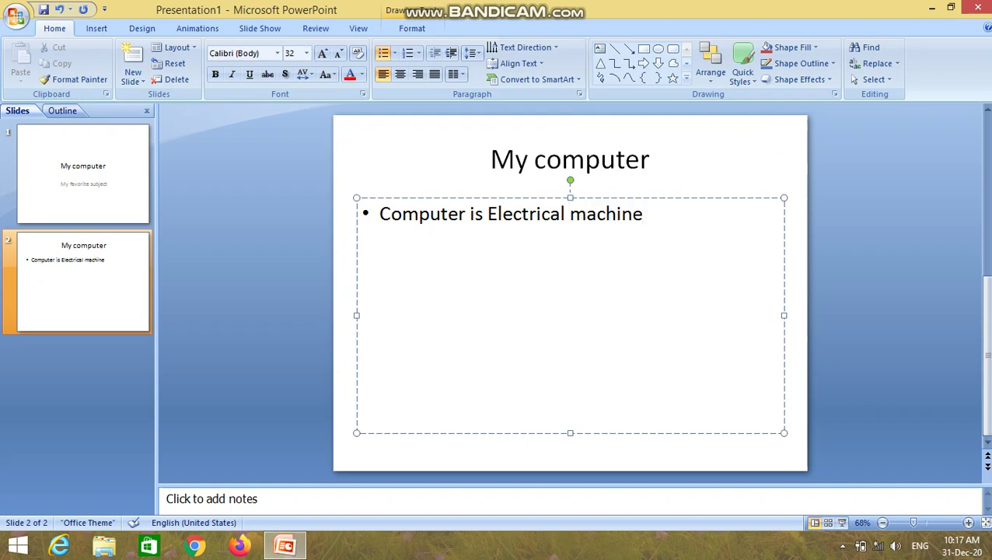
{"action": "key", "text": "Left"}
{"action": "key", "text": "Left"}
{"action": "key", "text": "Left"}
{"action": "key", "text": "Left"}
{"action": "key", "text": "Left"}
{"action": "key", "text": "Left"}
{"action": "key", "text": "BackSpace"}
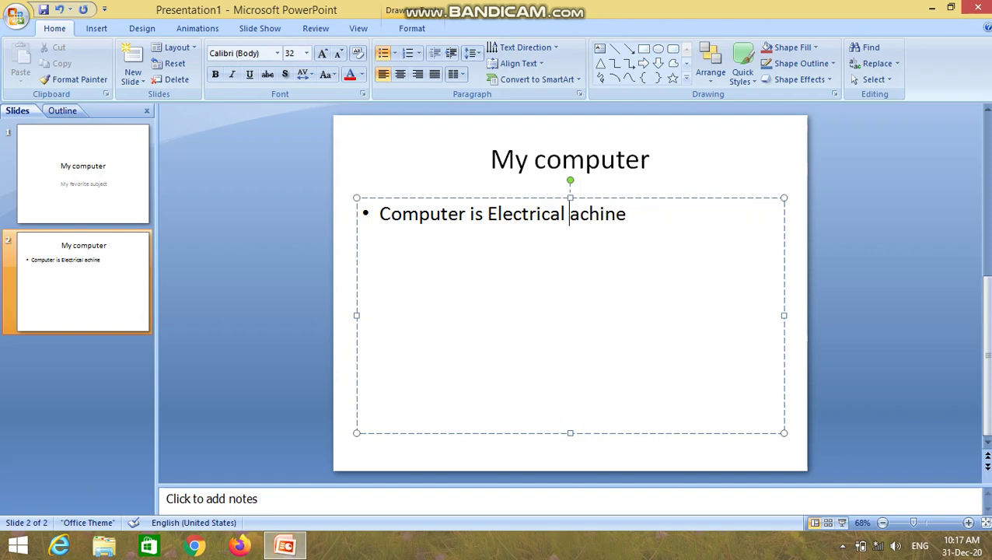
{"action": "type", "text": "m"}
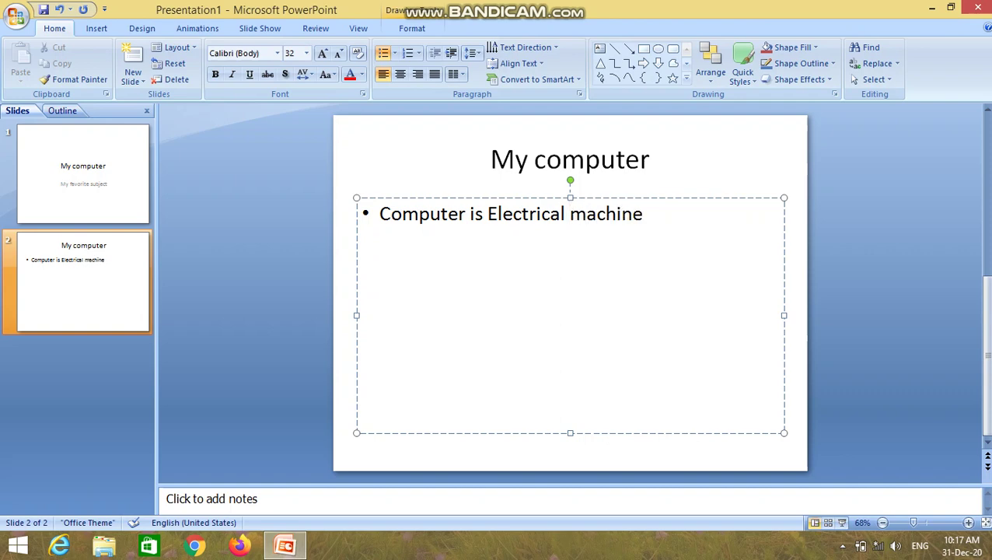
{"action": "key", "text": "BackSpace"}
{"action": "type", "text": "M"}
{"action": "key", "text": "Right"}
{"action": "key", "text": "Right"}
{"action": "key", "text": "Right"}
{"action": "key", "text": "Right"}
{"action": "key", "text": "Right"}
{"action": "key", "text": "Right"}
{"action": "type", "text": "."}
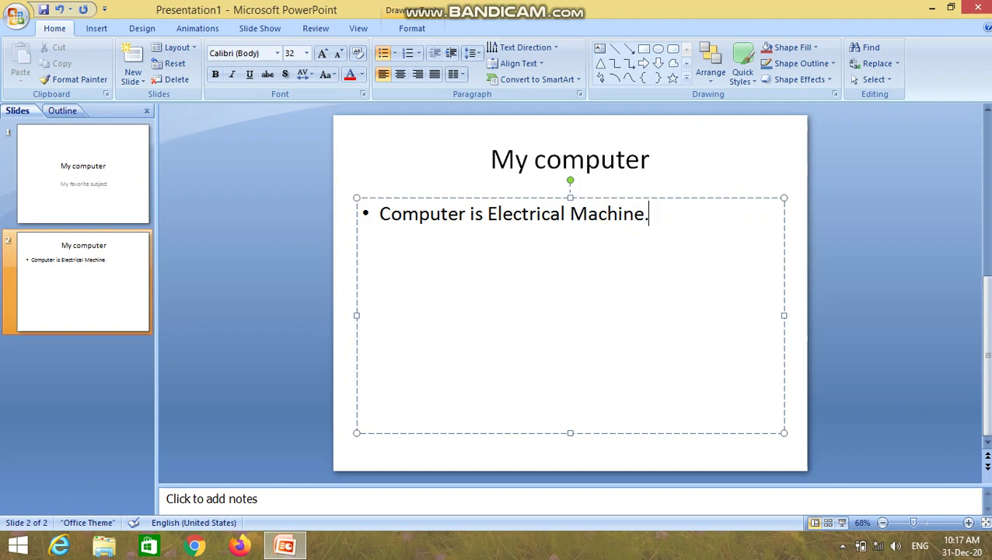
- Select the slide 2 title 'My computer' and set its font size to 80
{"action": "left_click", "coordinate": [488, 159]}
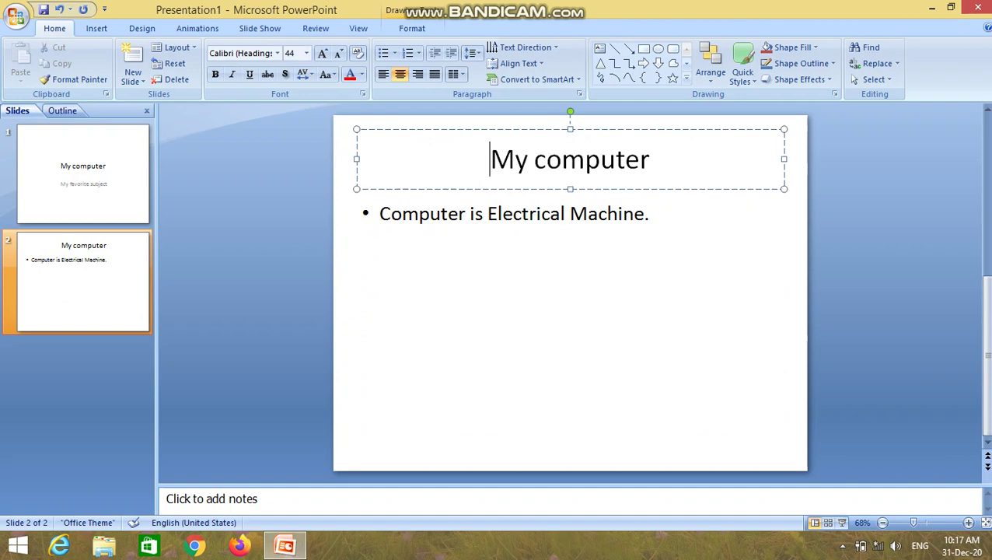
{"action": "key", "text": "ctrl+shift+Right"}
{"action": "key", "text": "ctrl+shift+Right"}
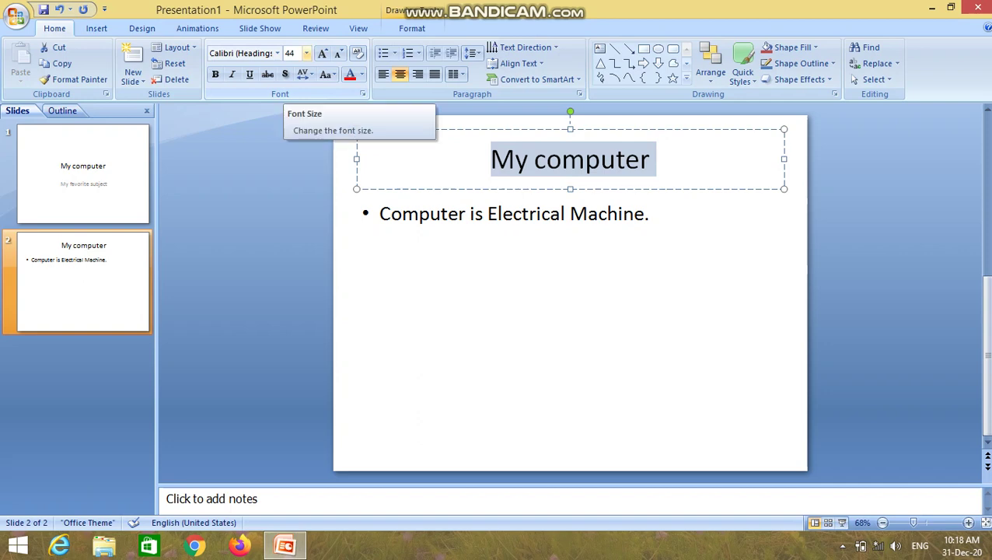
{"action": "left_click", "coordinate": [307, 53]}
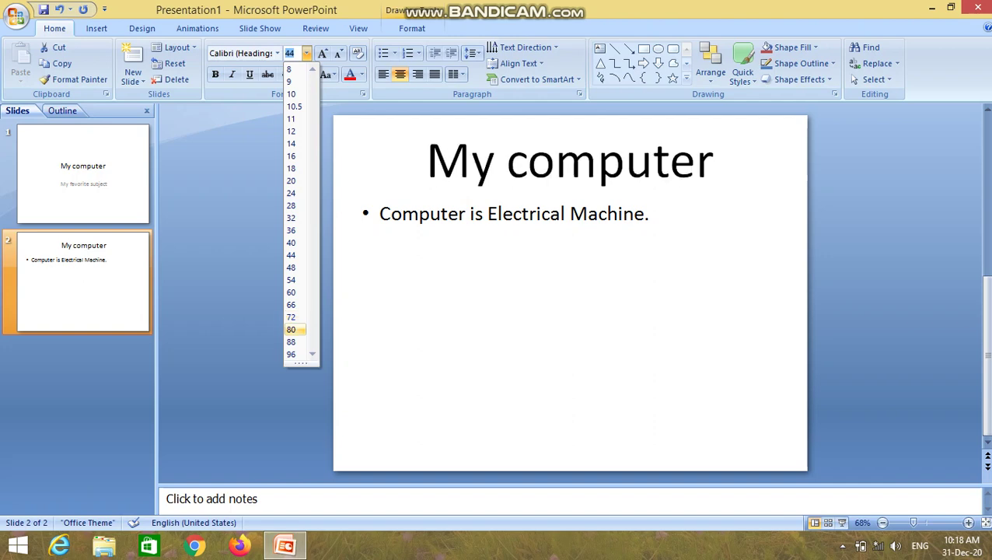
{"action": "left_click", "coordinate": [292, 329]}
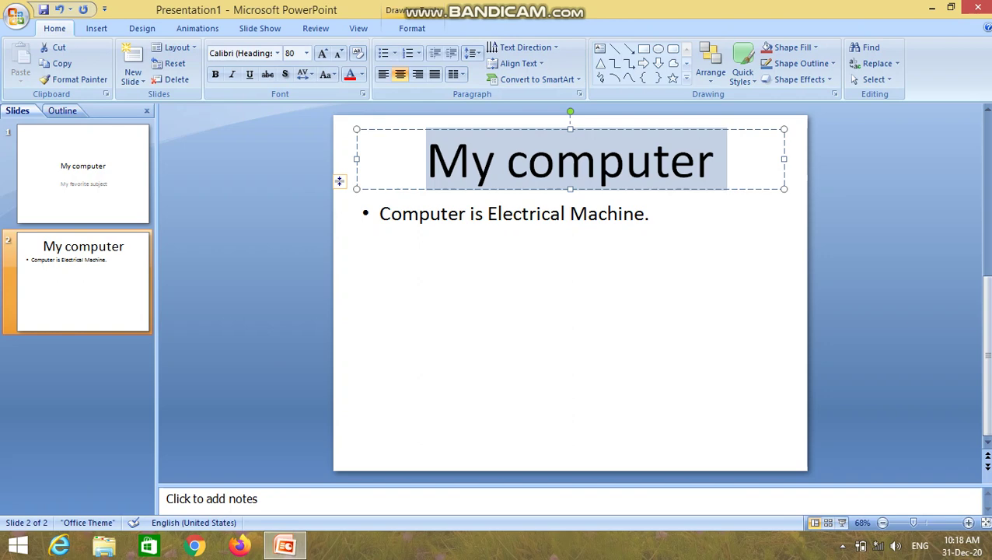
{"action": "left_click", "coordinate": [597, 214]}
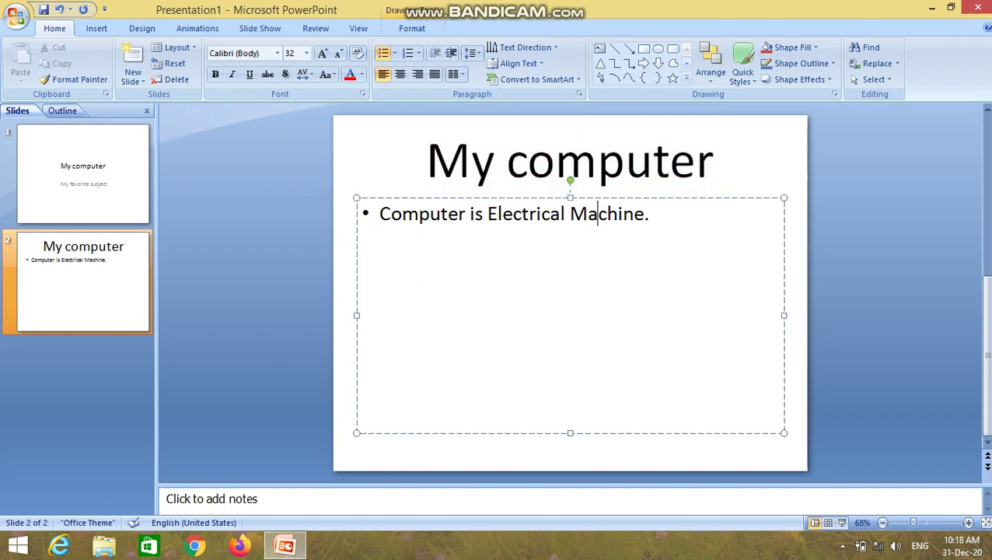
- Select the whole bullet line 'Computer is Electrical Machine.' and set it to 54 points
{"action": "key", "text": "Right"}
{"action": "key", "text": "Right"}
{"action": "key", "text": "Right"}
{"action": "key", "text": "shift+Left"}
{"action": "key", "text": "ctrl+shift+Left"}
{"action": "key", "text": "ctrl+shift+Left"}
{"action": "key", "text": "ctrl+shift+Left"}
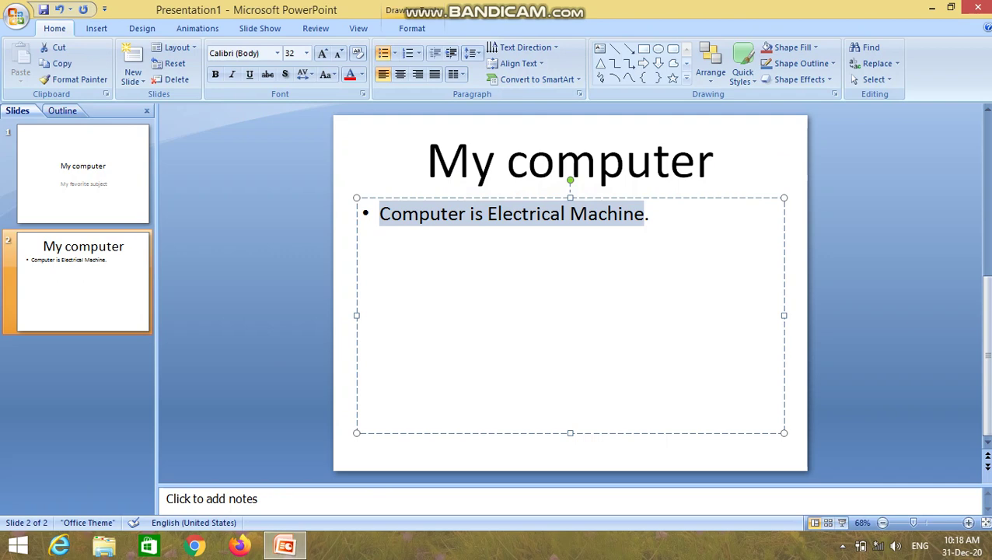
{"action": "left_click", "coordinate": [649, 213]}
{"action": "left_click_drag", "start_coordinate": [653, 214], "coordinate": [379, 214]}
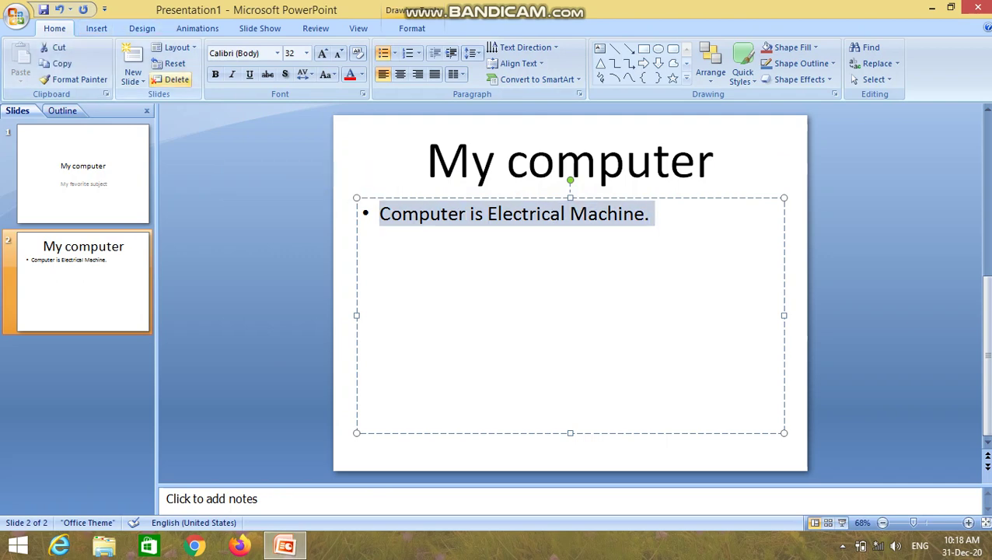
{"action": "left_click", "coordinate": [306, 53]}
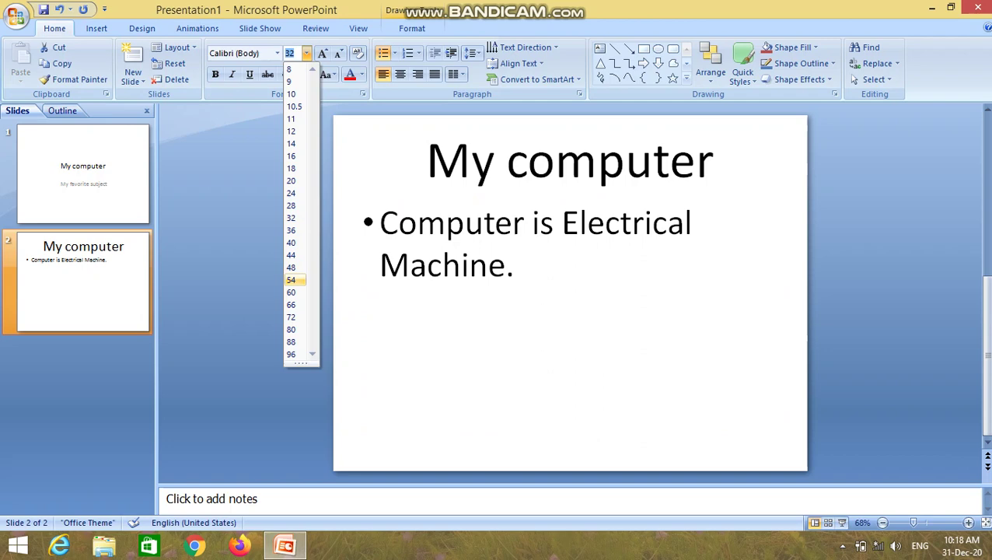
{"action": "left_click", "coordinate": [292, 279]}
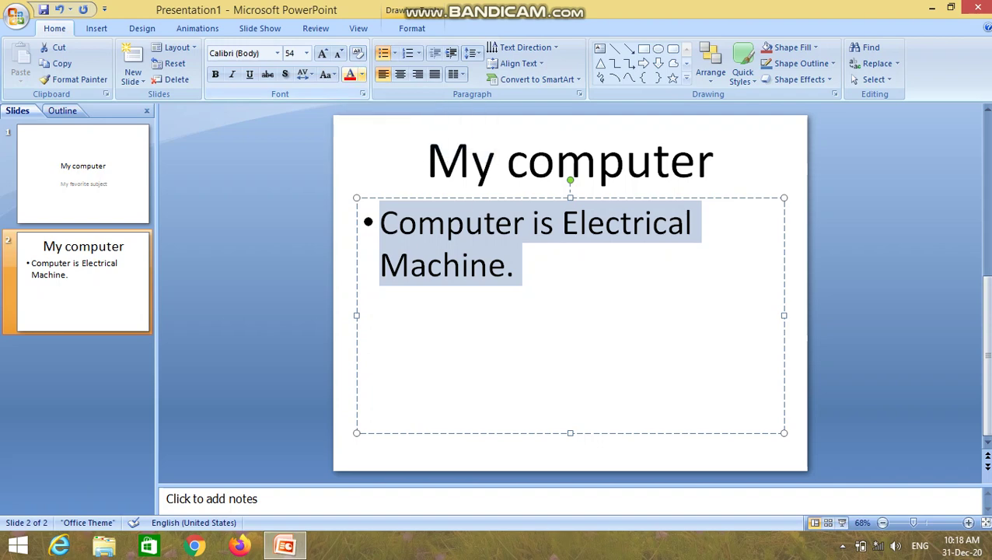
{"action": "left_click", "coordinate": [361, 73]}
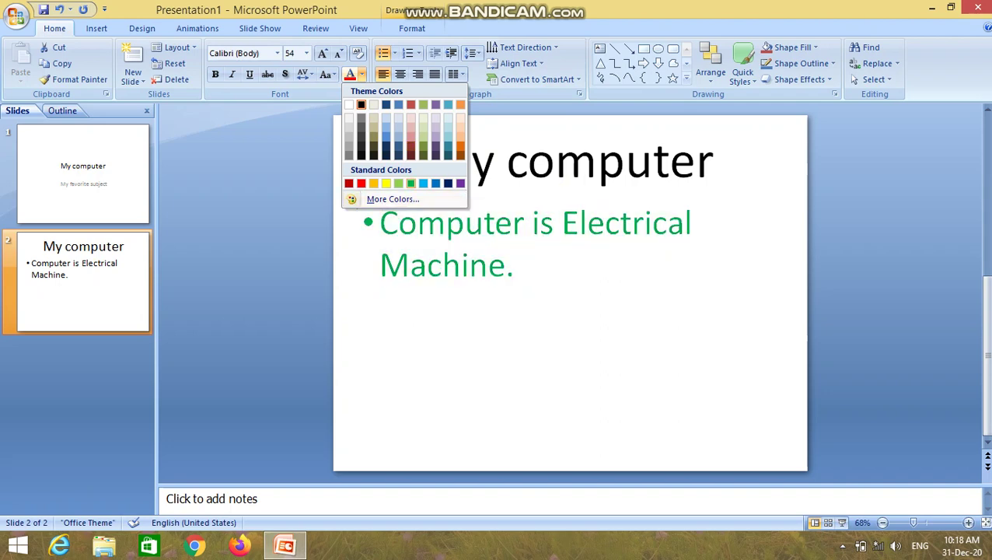
- Color the bullet text green, then select the full 'My computer' title
{"action": "left_click", "coordinate": [410, 182]}
{"action": "left_click", "coordinate": [505, 161]}
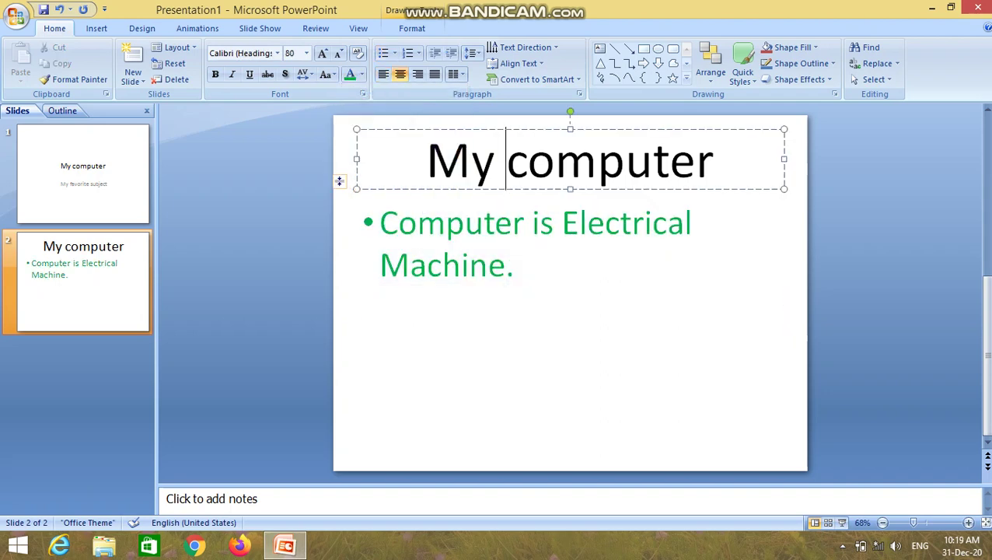
{"action": "key", "text": "End"}
{"action": "key", "text": "shift+Right"}
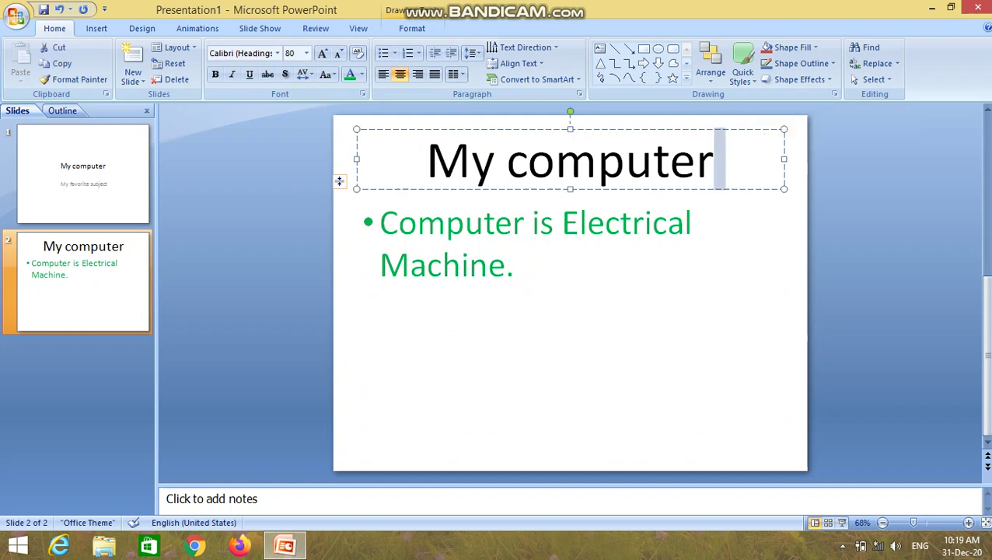
{"action": "key", "text": "Home"}
{"action": "key", "text": "ctrl+shift+Right"}
{"action": "key", "text": "shift+End"}
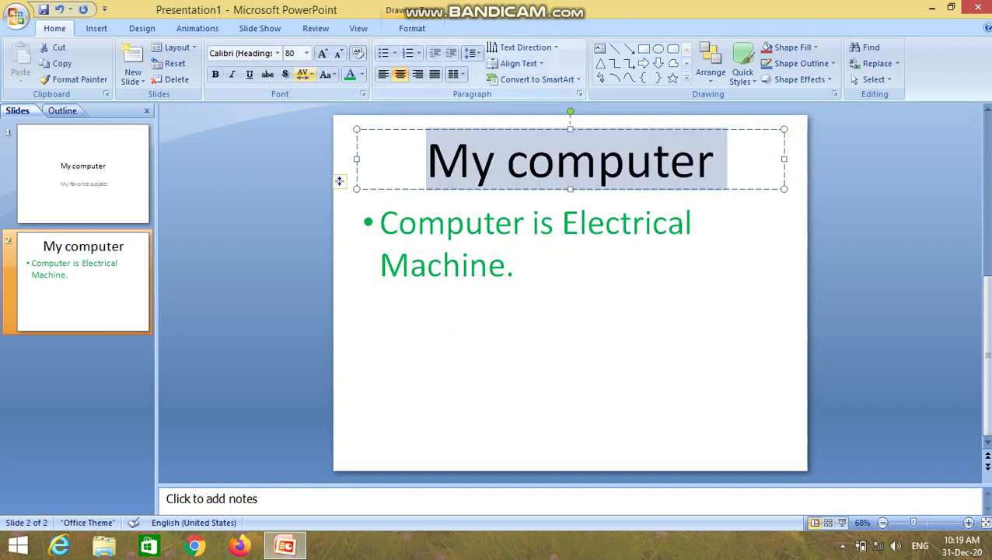
- Apply Red from the Font Color palette to the title text
{"action": "key", "text": "alt+h"}
{"action": "key", "text": "f"}
{"action": "key", "text": "c"}
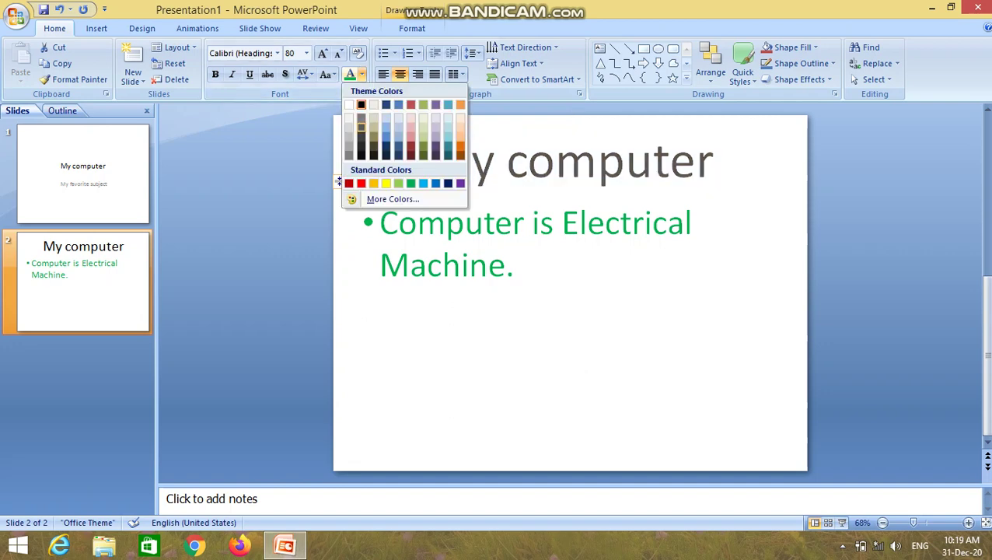
{"action": "key", "text": "Up"}
{"action": "key", "text": "Up"}
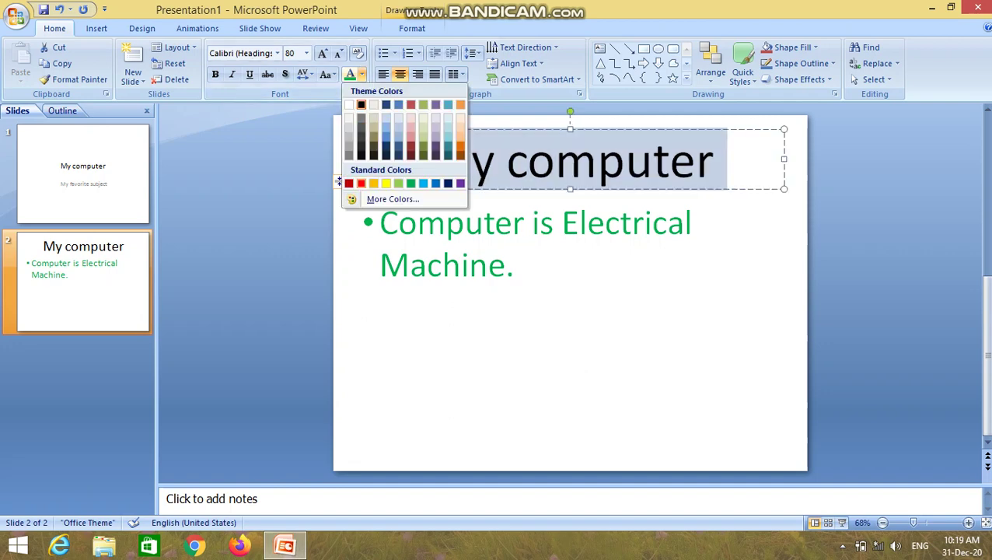
{"action": "key", "text": "Down"}
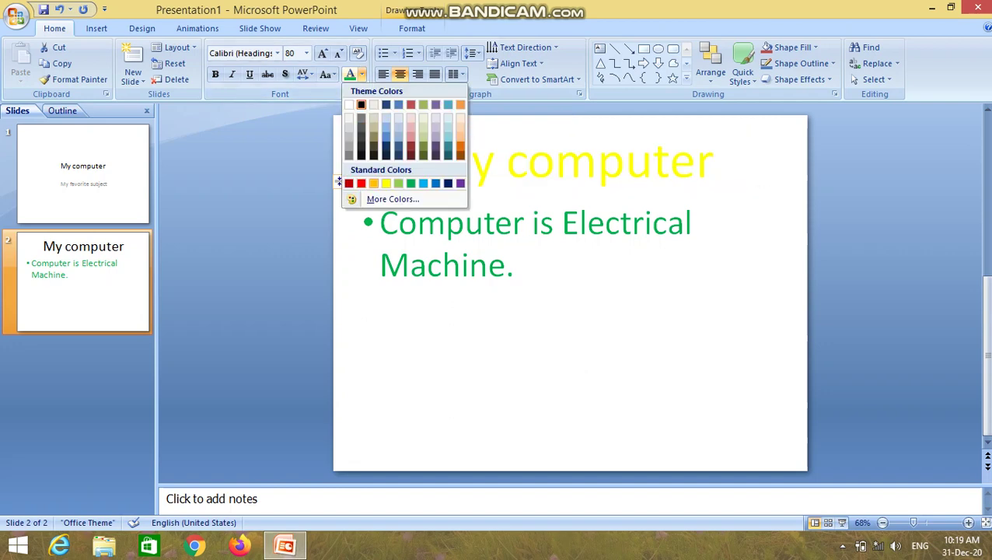
{"action": "key", "text": "Left"}
{"action": "key", "text": "Left"}
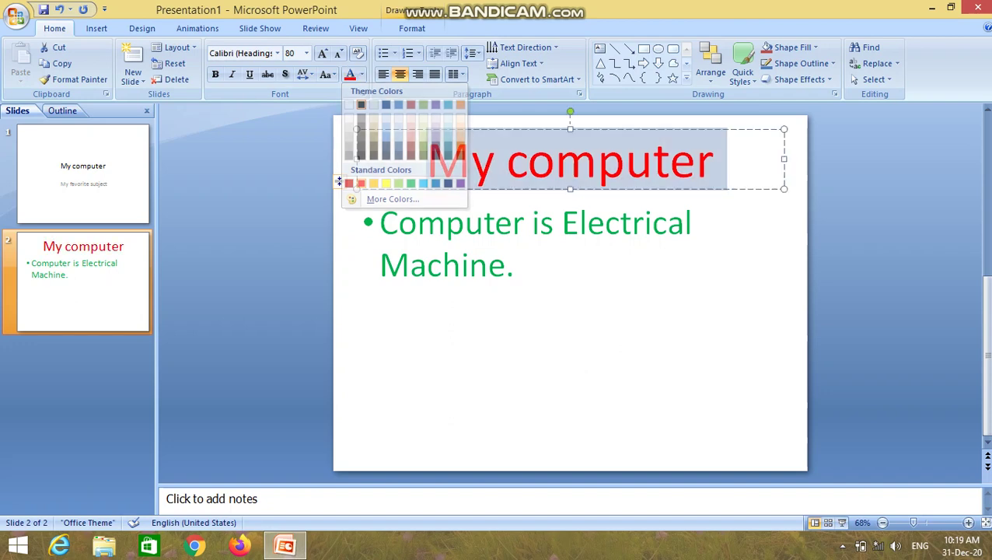
{"action": "key", "text": "Return"}
{"action": "key", "text": "ctrl+Return"}
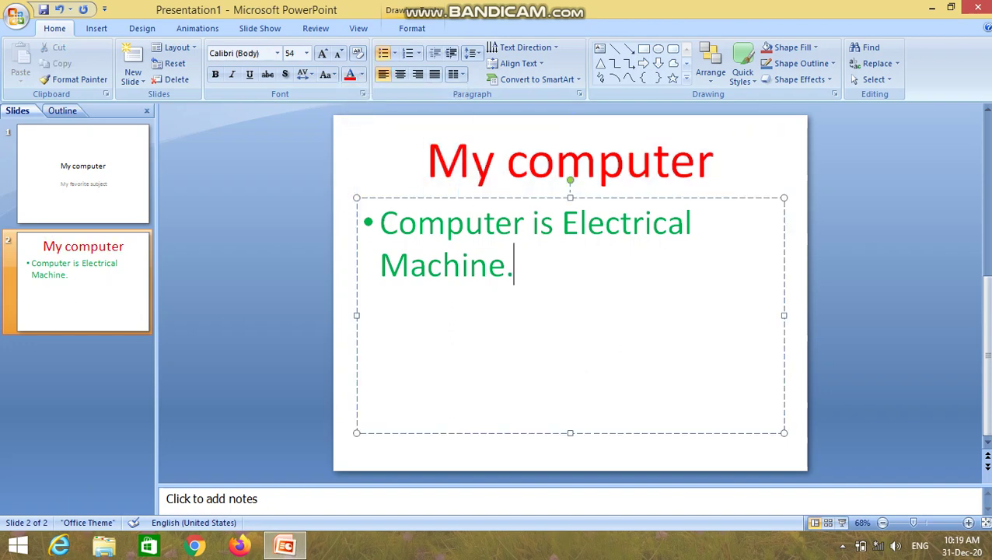
- Select the 'My computer' title, toggle bold on and off, and apply the Algerian font
{"action": "key", "text": "Escape"}
{"action": "key", "text": "Tab"}
{"action": "key", "text": "ctrl+shift+Right"}
{"action": "key", "text": "ctrl+shift+Right"}
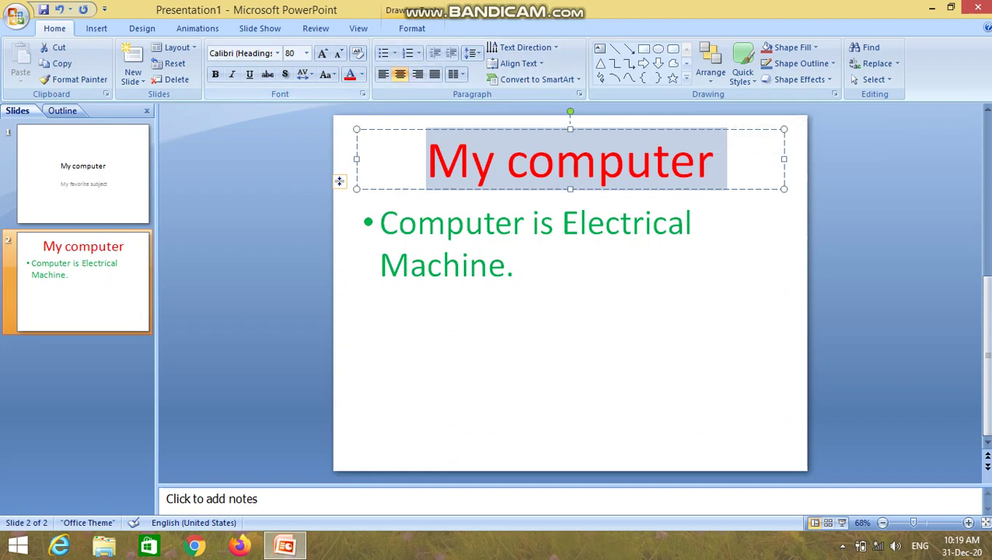
{"action": "key", "text": "ctrl+b"}
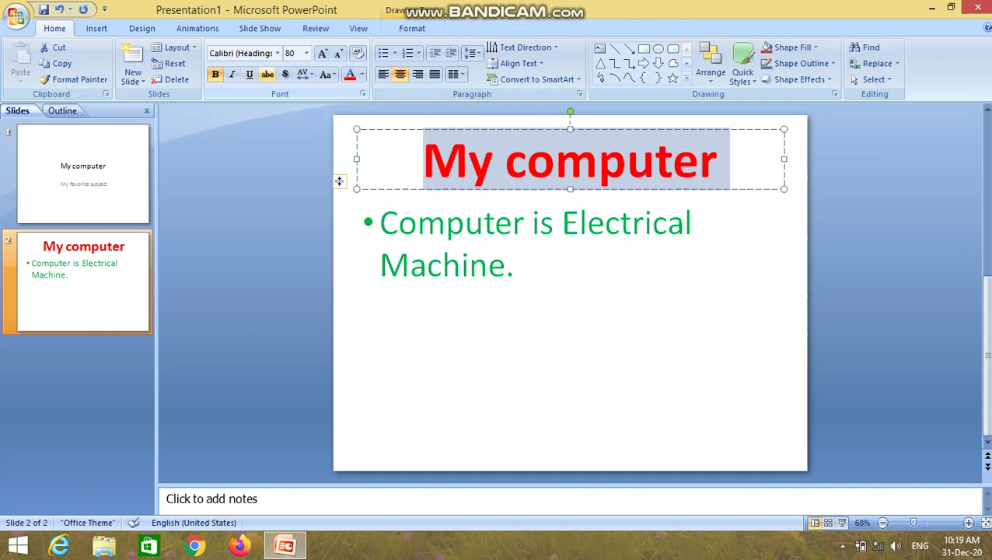
{"action": "left_click", "coordinate": [215, 74]}
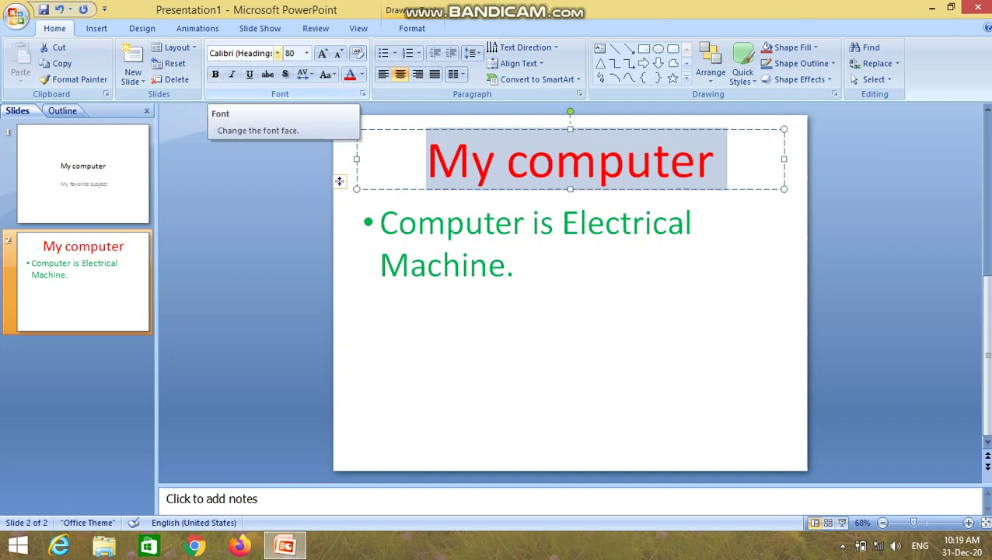
{"action": "left_click", "coordinate": [277, 53]}
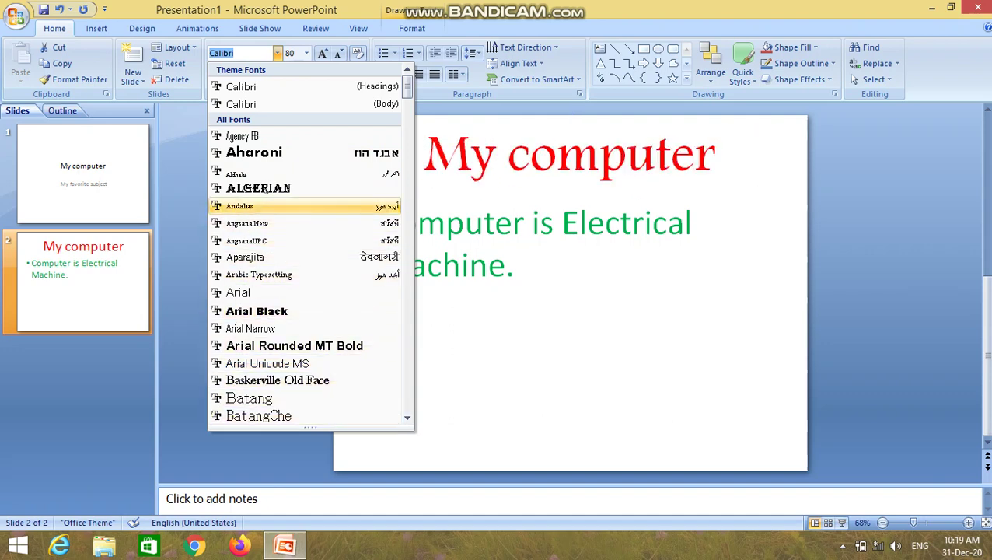
{"action": "left_click", "coordinate": [339, 187]}
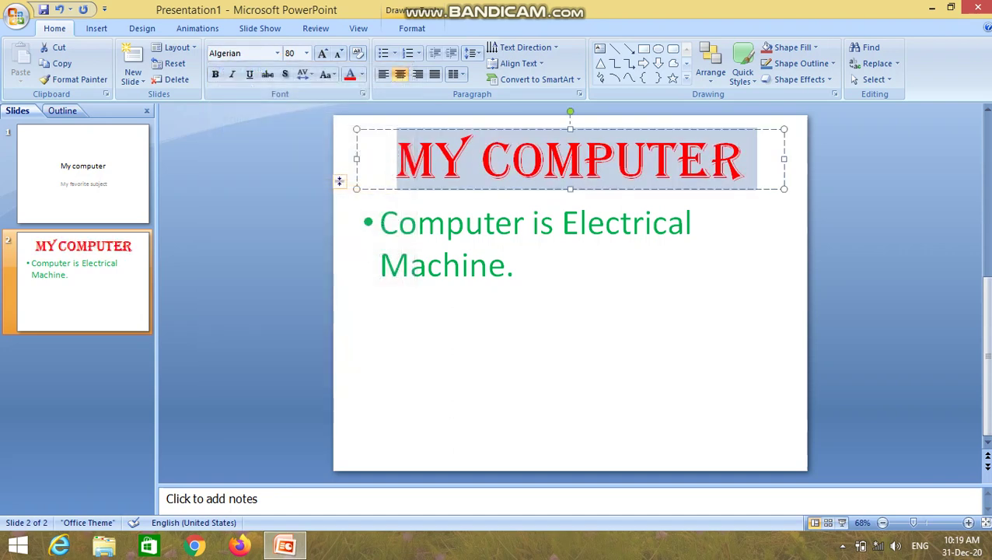
- Select both lines of the bullet text and apply the Arial Black font
{"action": "left_click_drag", "start_coordinate": [380, 223], "coordinate": [521, 268]}
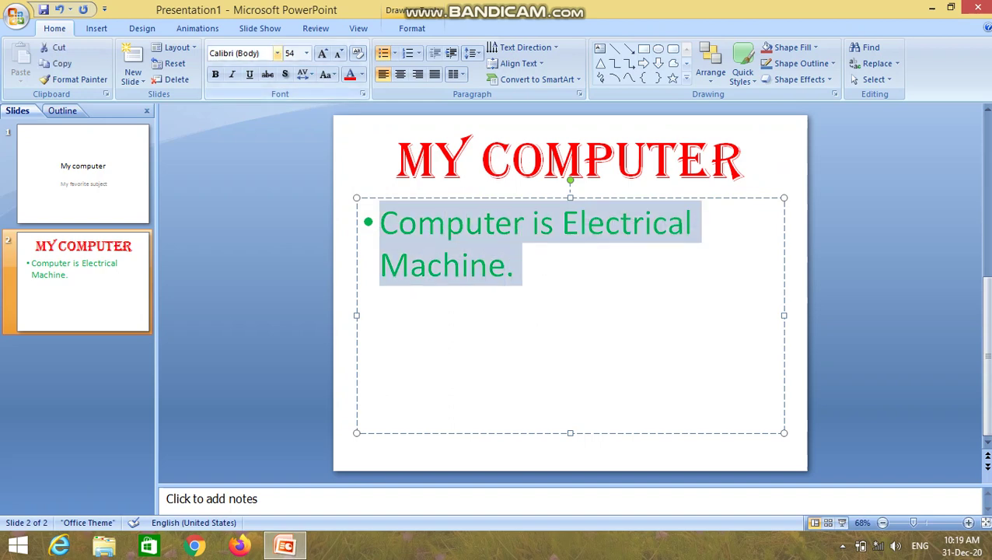
{"action": "left_click", "coordinate": [277, 52]}
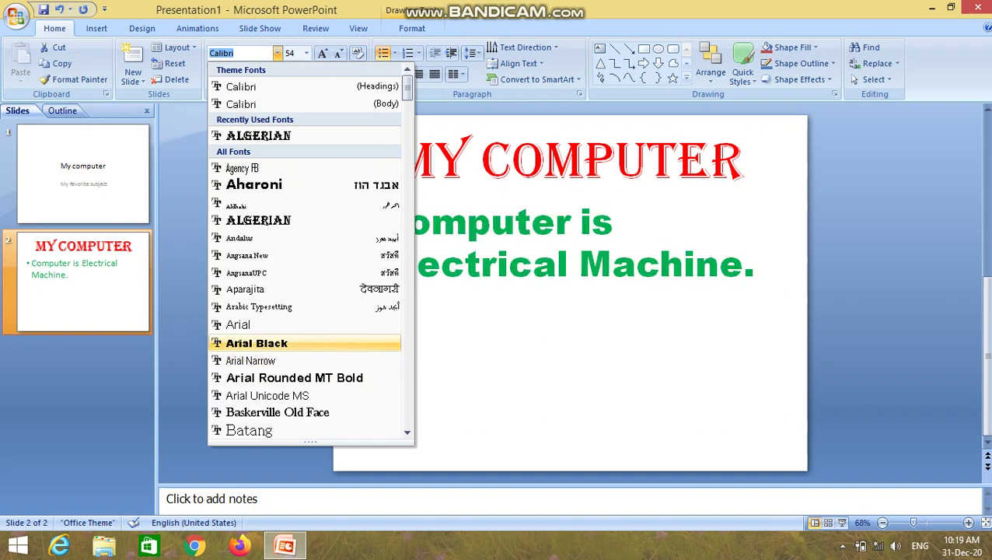
{"action": "left_click", "coordinate": [256, 343]}
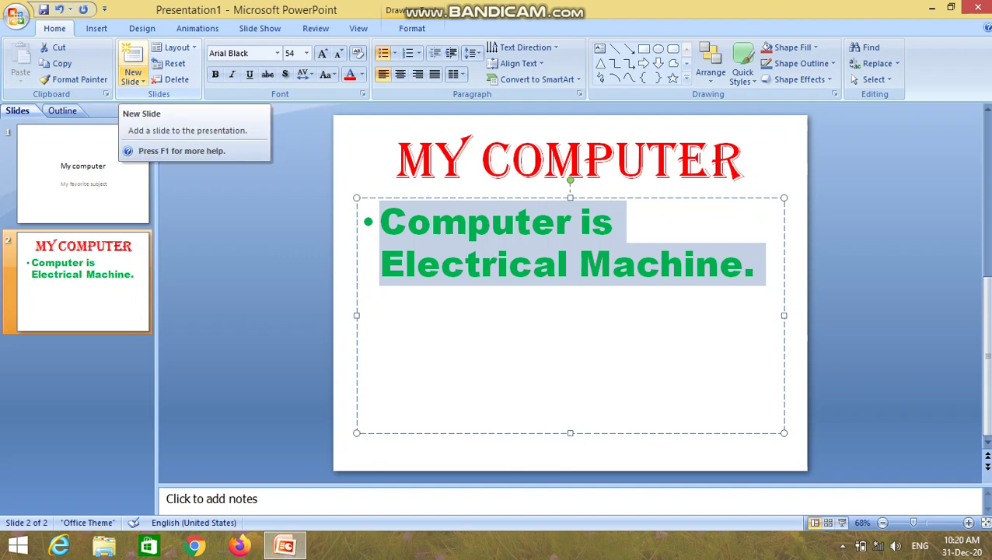
- Insert a Two Content slide as slide 3 and select it in the Slides pane
{"action": "left_click", "coordinate": [132, 81]}
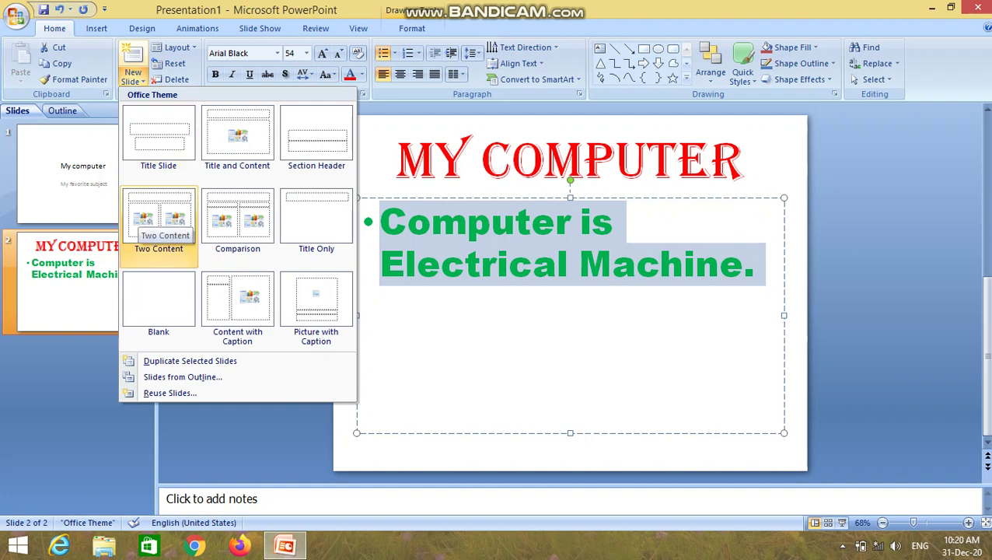
{"action": "left_click", "coordinate": [159, 222]}
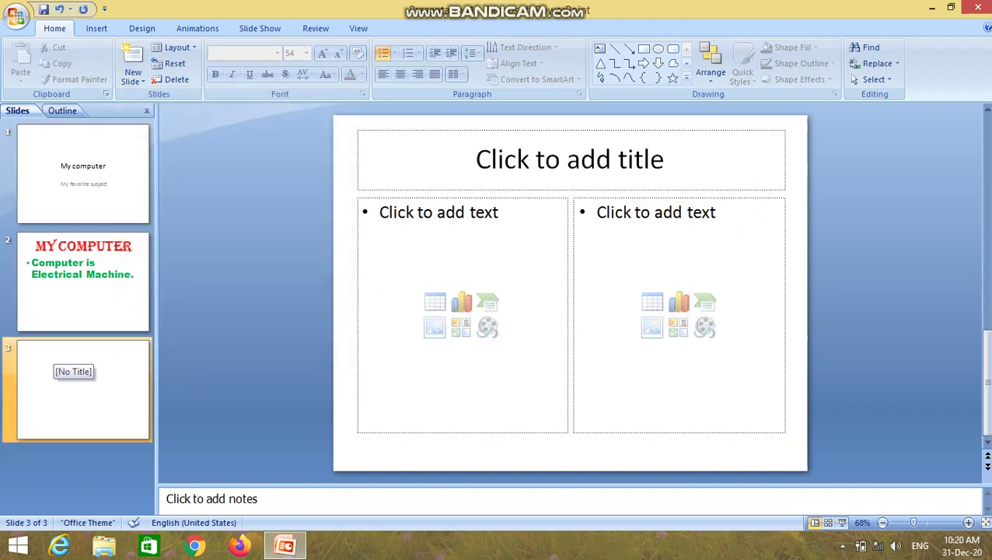
{"action": "left_click", "coordinate": [70, 359]}
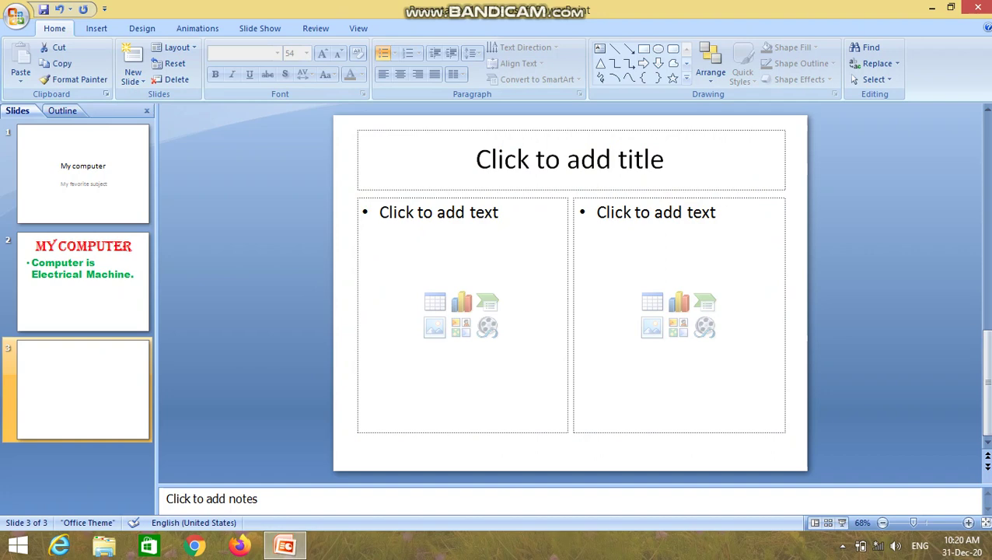
{"action": "key", "text": "shift+F10"}
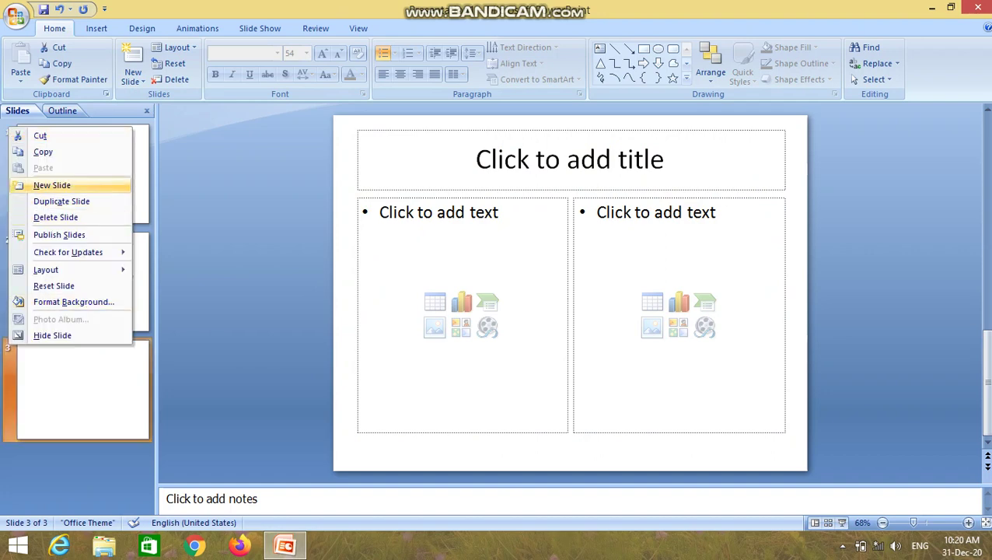
- Delete the Two Content slide, add a Title and Content slide, and return to slide 2
{"action": "key", "text": "Down"}
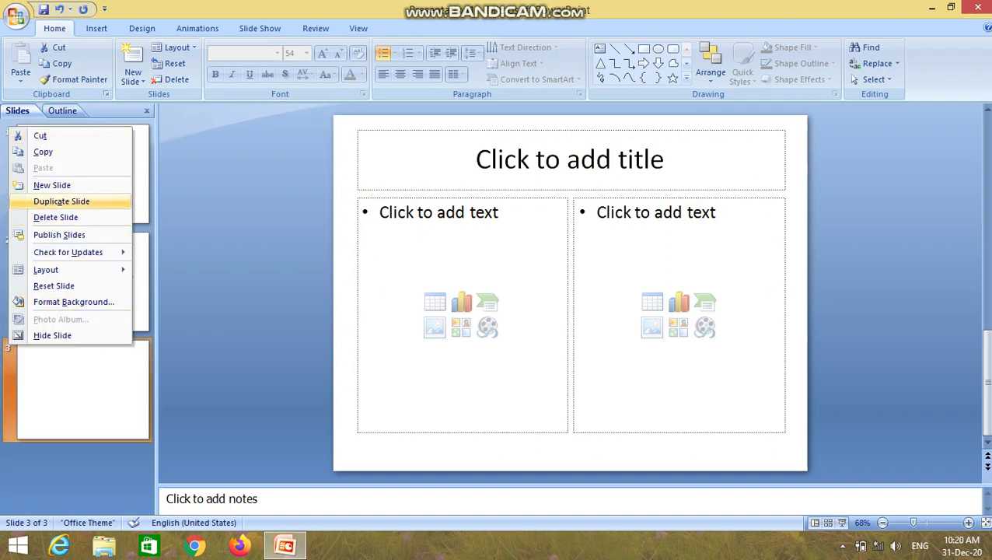
{"action": "key", "text": "Down"}
{"action": "key", "text": "Return"}
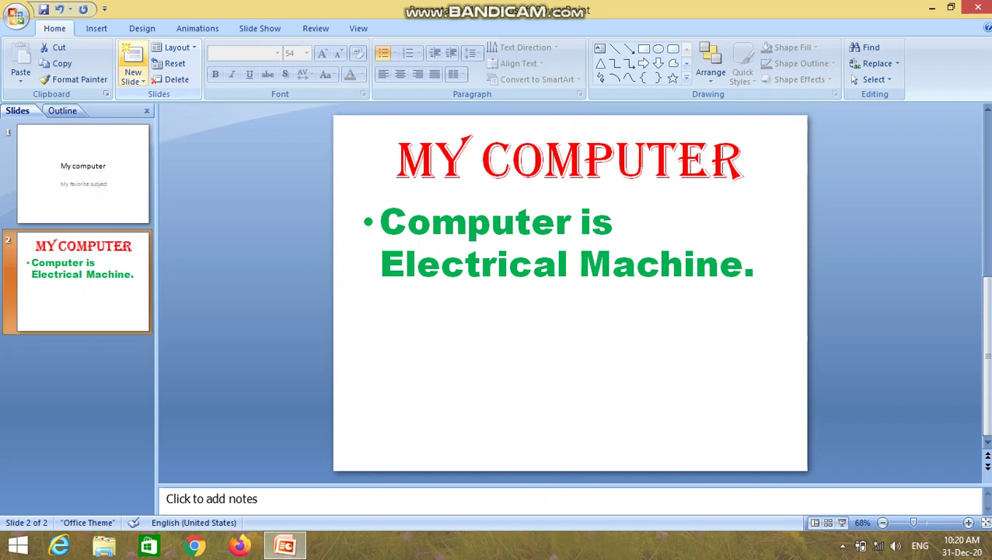
{"action": "left_click", "coordinate": [132, 62]}
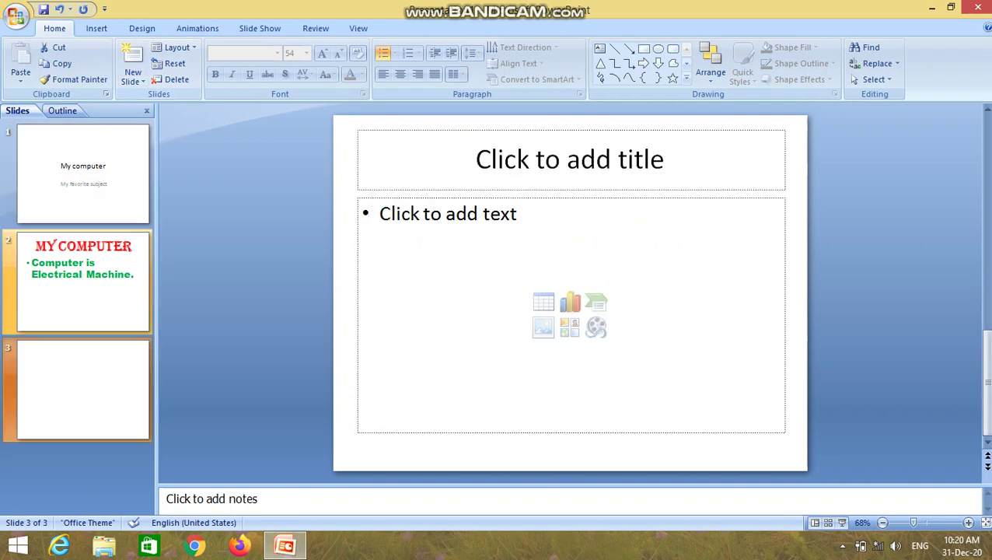
{"action": "left_click", "coordinate": [84, 282]}
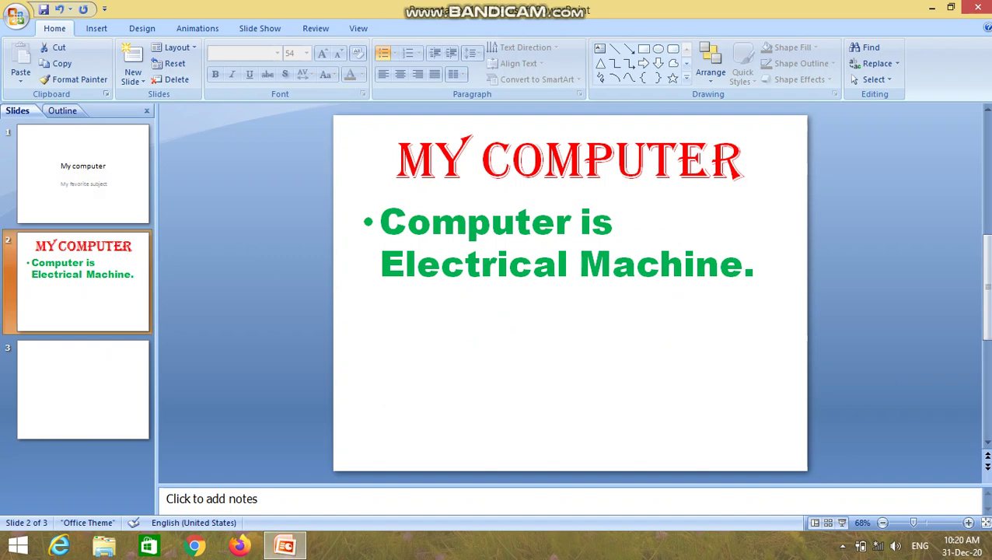
- Copy the bullet 'Computer is Electrical Machine.' from slide 2 into slide 3's body
{"action": "left_click_drag", "start_coordinate": [380, 221], "coordinate": [743, 268]}
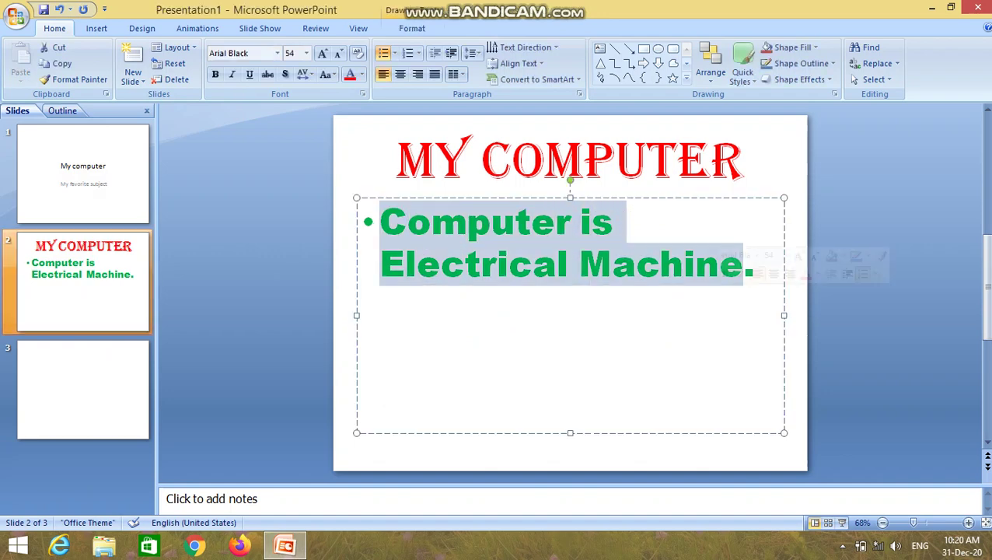
{"action": "left_click", "coordinate": [761, 266], "text": "shift"}
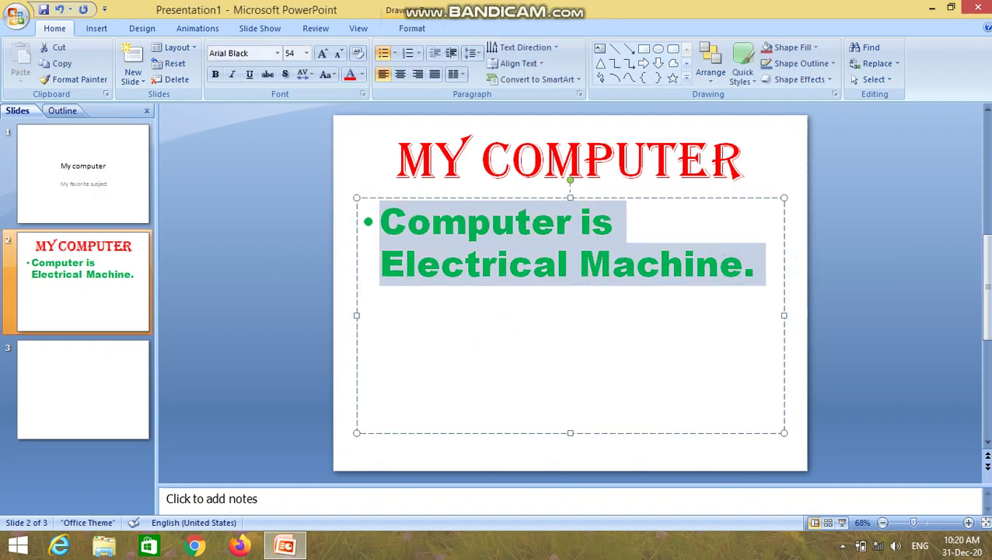
{"action": "key", "text": "ctrl+c"}
{"action": "left_click", "coordinate": [83, 389]}
{"action": "left_click", "coordinate": [378, 213]}
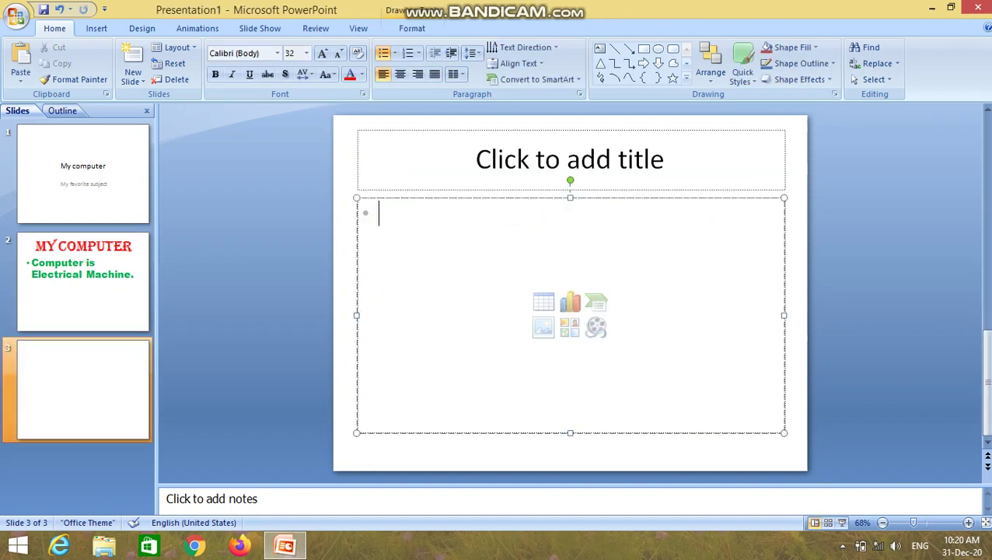
{"action": "key", "text": "ctrl+v"}
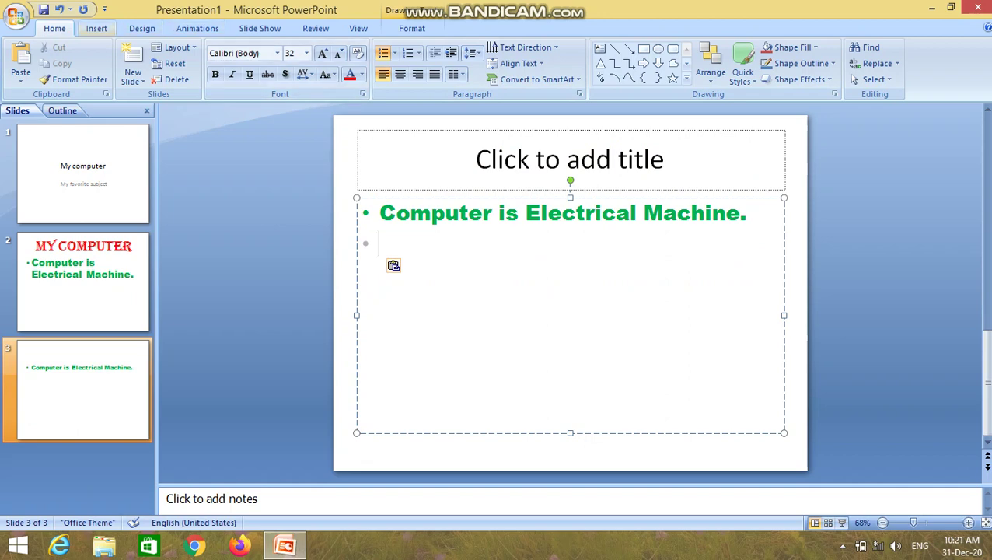
{"action": "left_click", "coordinate": [97, 28]}
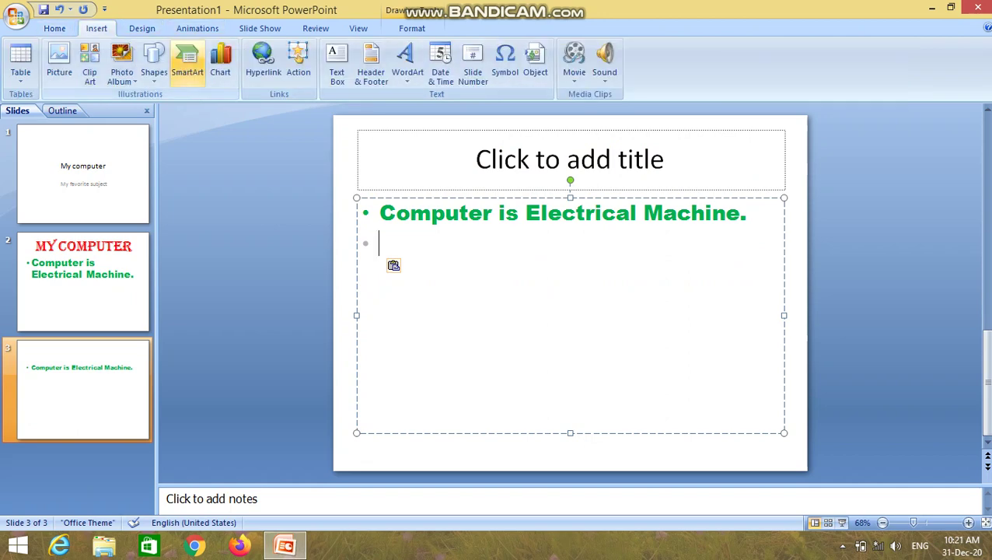
{"action": "left_click", "coordinate": [54, 28]}
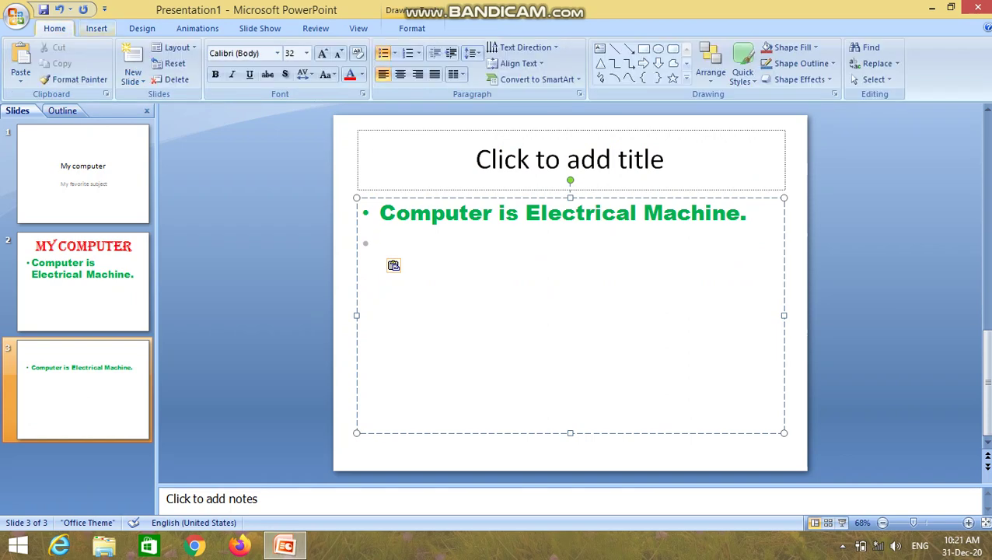
- Add a fourth slide using the Two Content layout
{"action": "left_click", "coordinate": [136, 80]}
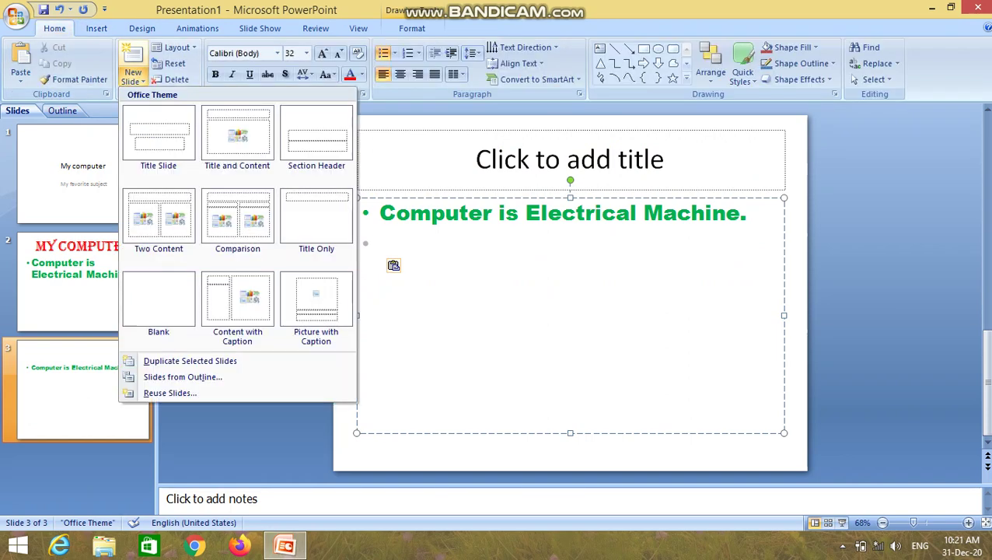
{"action": "left_click", "coordinate": [159, 222]}
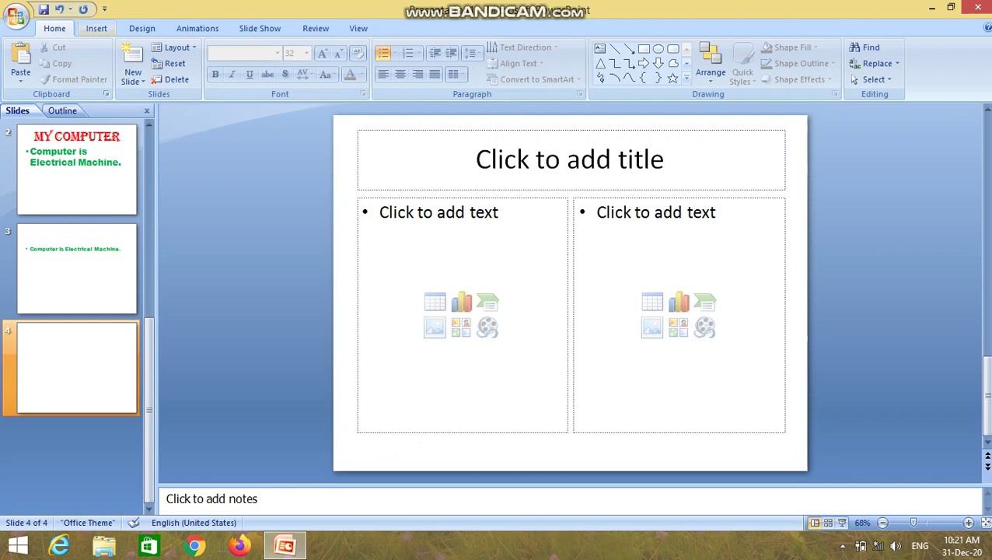
{"action": "left_click", "coordinate": [97, 28]}
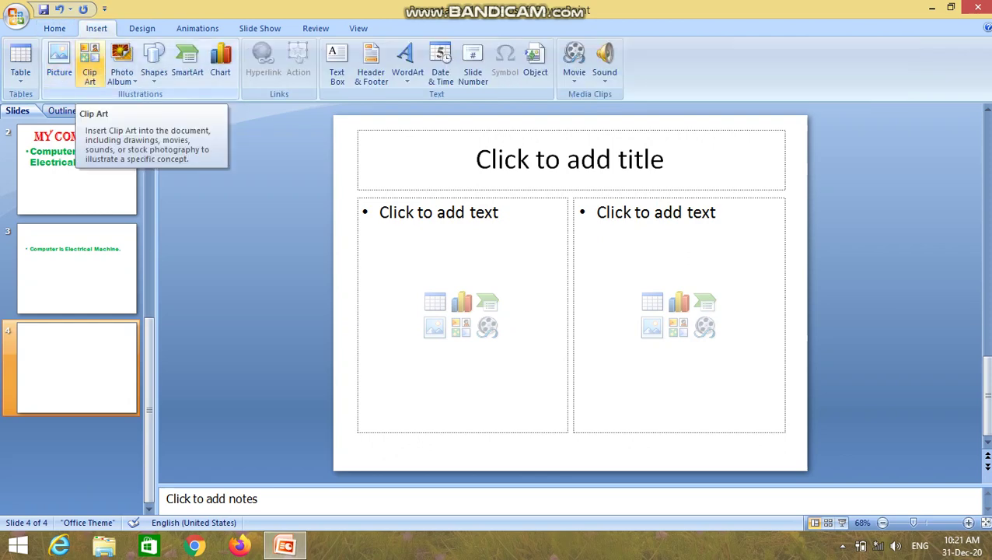
- Search clip art for 'computer' and insert the monitor-and-tower clip onto slide 4
{"action": "left_click", "coordinate": [90, 62]}
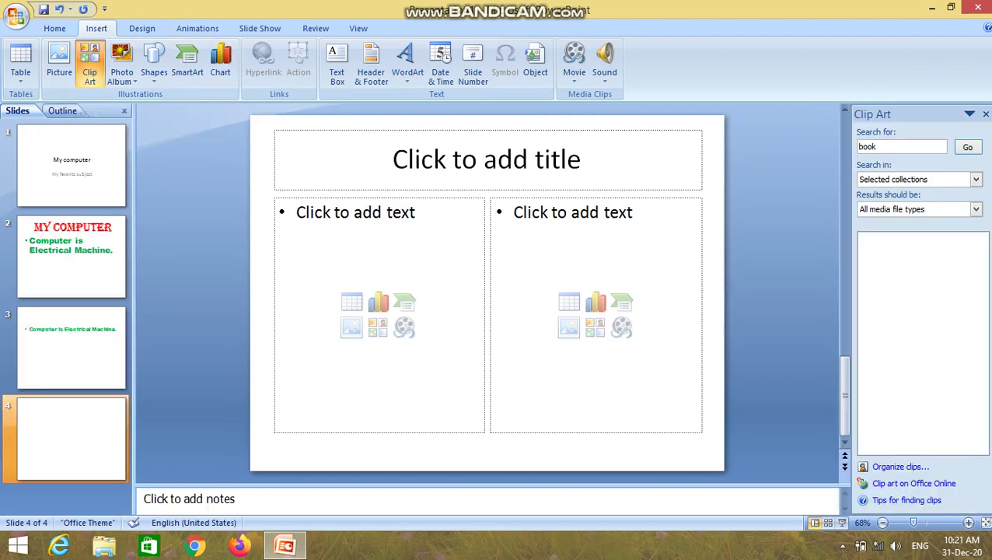
{"action": "left_click", "coordinate": [875, 146]}
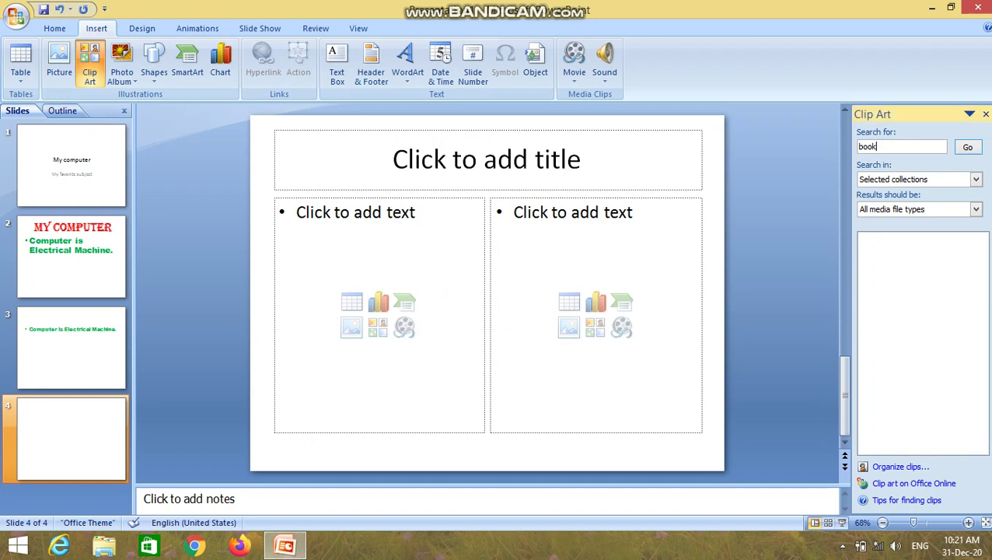
{"action": "key", "text": "BackSpace"}
{"action": "key", "text": "BackSpace"}
{"action": "key", "text": "BackSpace"}
{"action": "key", "text": "BackSpace"}
{"action": "type", "text": "co"}
{"action": "type", "text": "mpute"}
{"action": "type", "text": "r"}
{"action": "key", "text": "Return"}
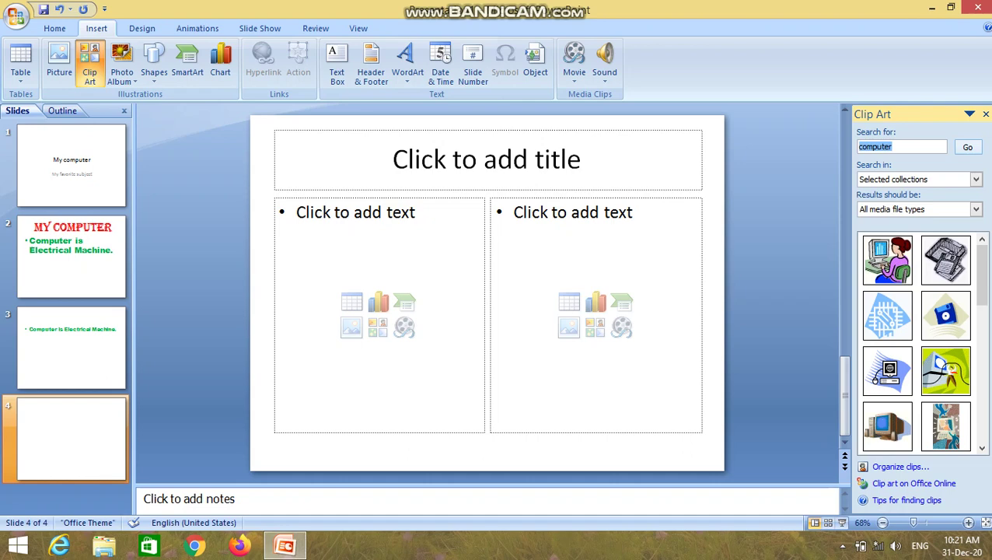
{"action": "left_click", "coordinate": [894, 146]}
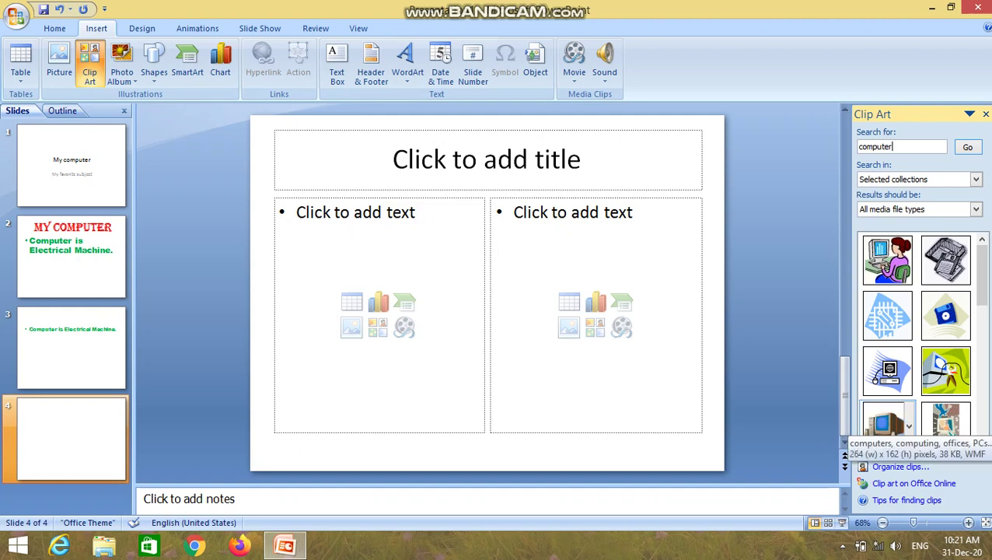
{"action": "left_click", "coordinate": [886, 426]}
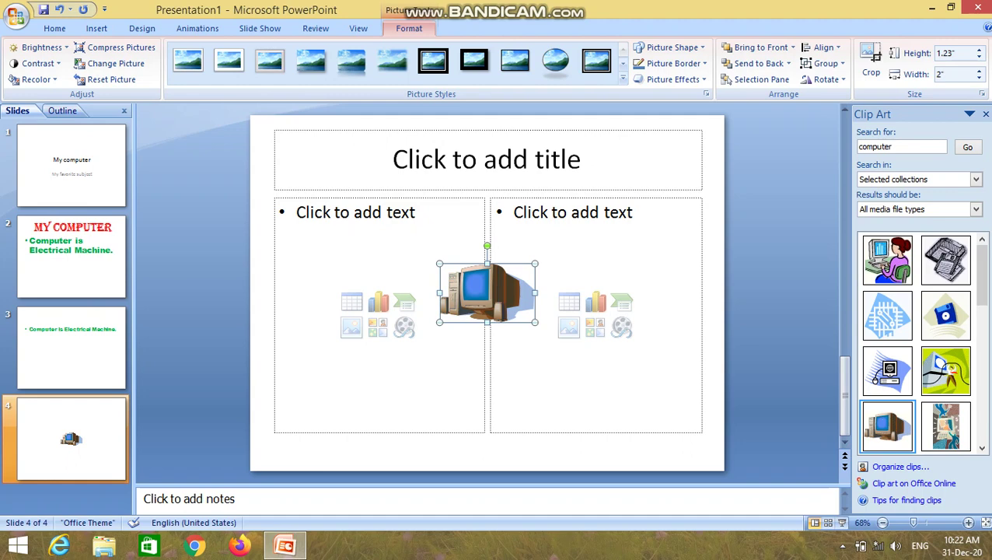
- Resize the computer clip art to 4.83" high by 8.25" wide
{"action": "left_click_drag", "start_coordinate": [535, 321], "coordinate": [693, 419]}
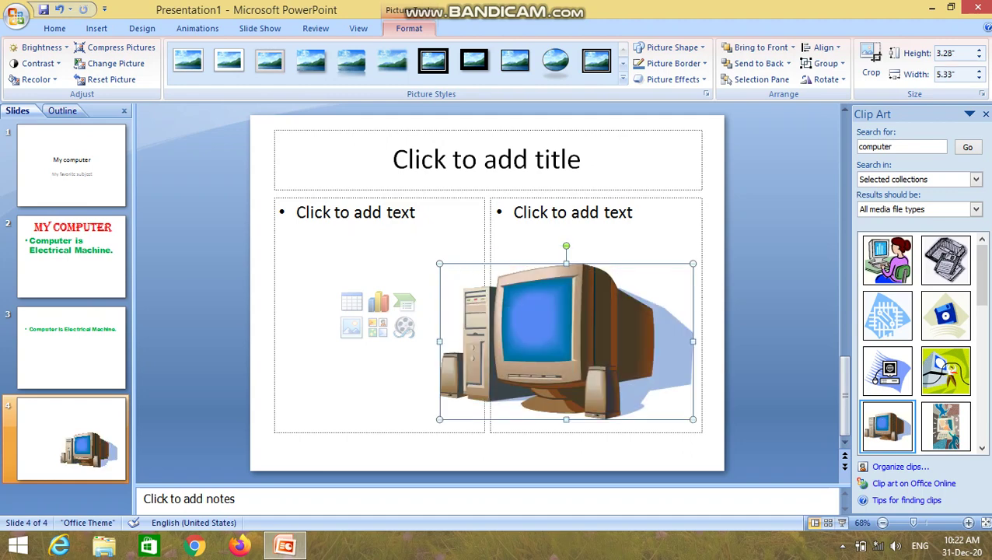
{"action": "left_click_drag", "start_coordinate": [566, 263], "coordinate": [566, 190]}
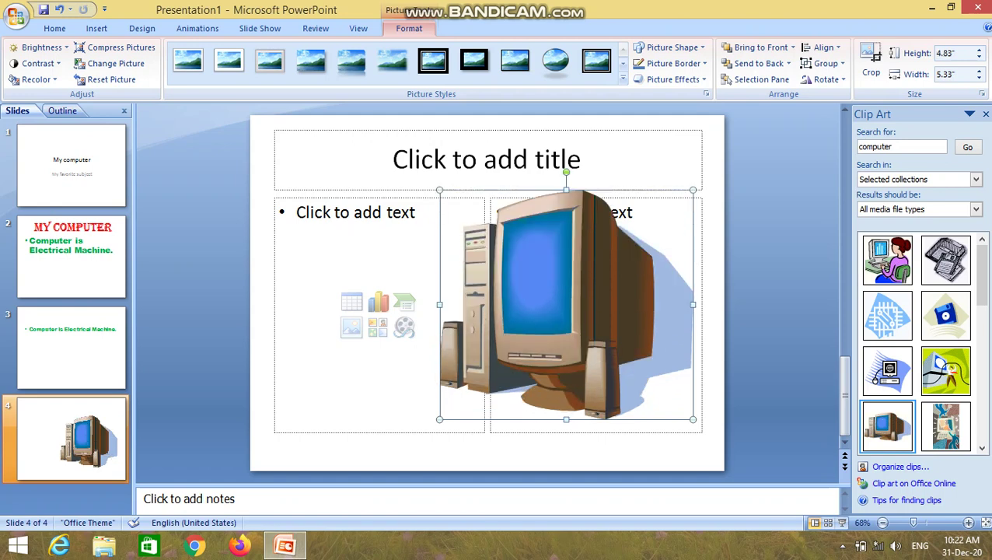
{"action": "left_click_drag", "start_coordinate": [439, 304], "coordinate": [301, 304]}
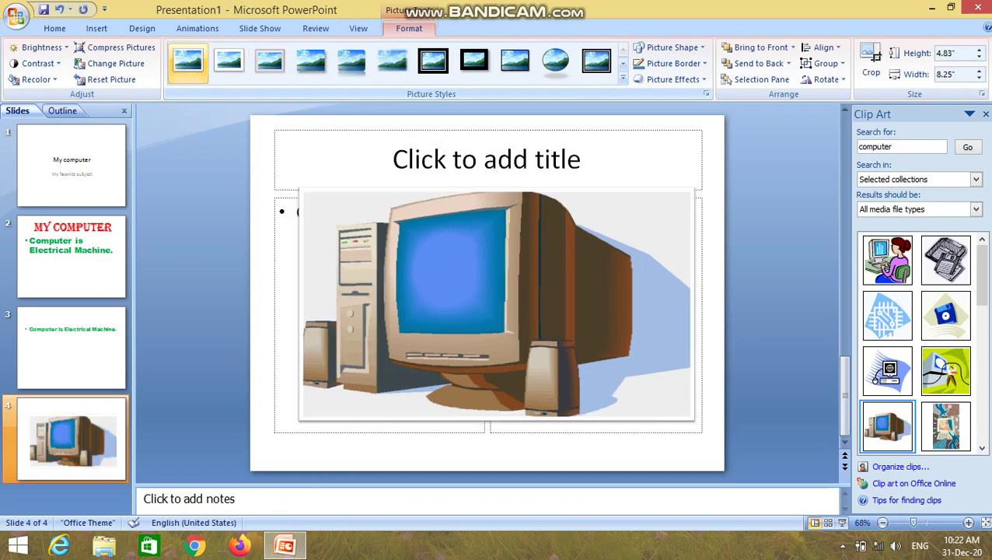
- Preview several picture styles, then apply Thick Matte, Black to the computer clip art
{"action": "left_click", "coordinate": [351, 60]}
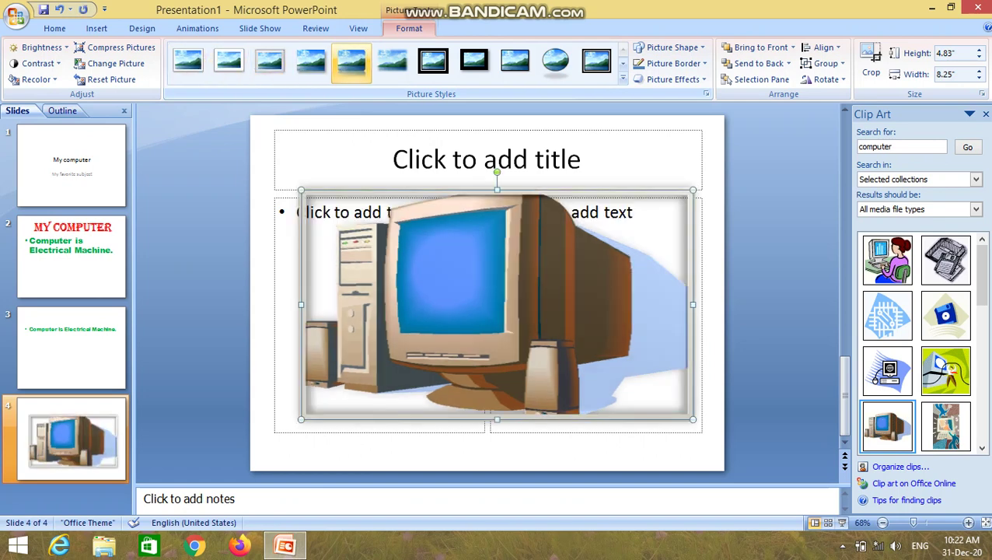
{"action": "left_click", "coordinate": [433, 60]}
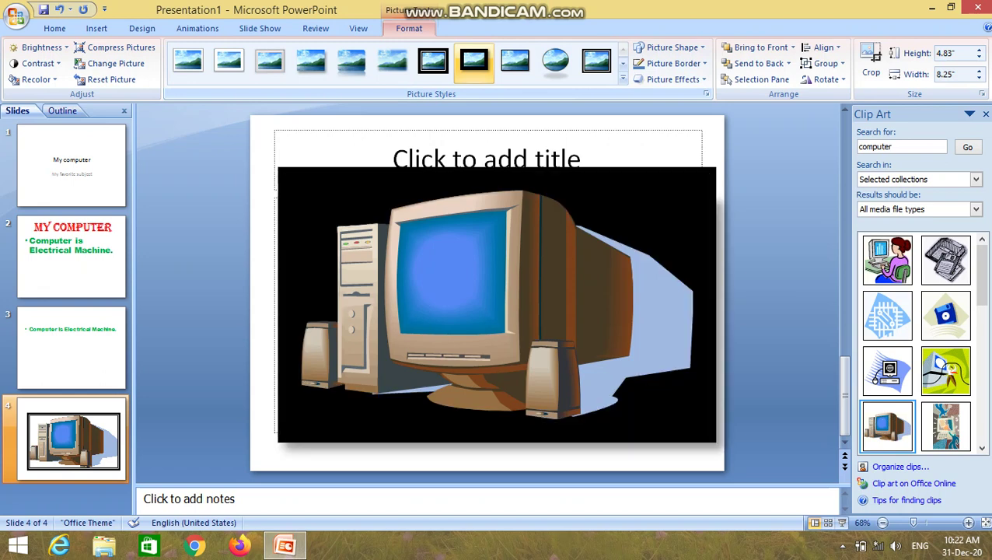
{"action": "left_click", "coordinate": [473, 59]}
{"action": "left_click", "coordinate": [515, 61]}
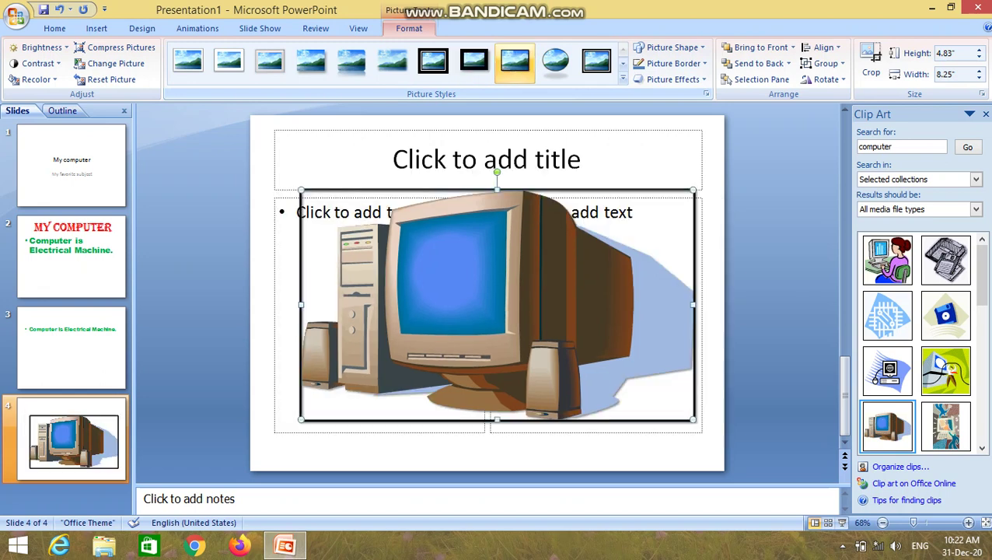
{"action": "left_click", "coordinate": [554, 61]}
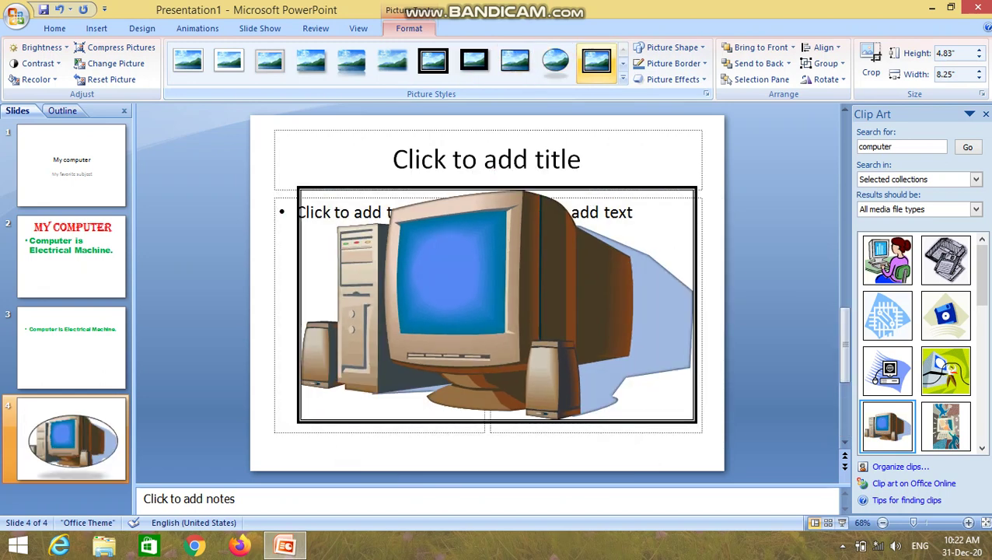
{"action": "left_click", "coordinate": [596, 60]}
{"action": "left_click", "coordinate": [623, 79]}
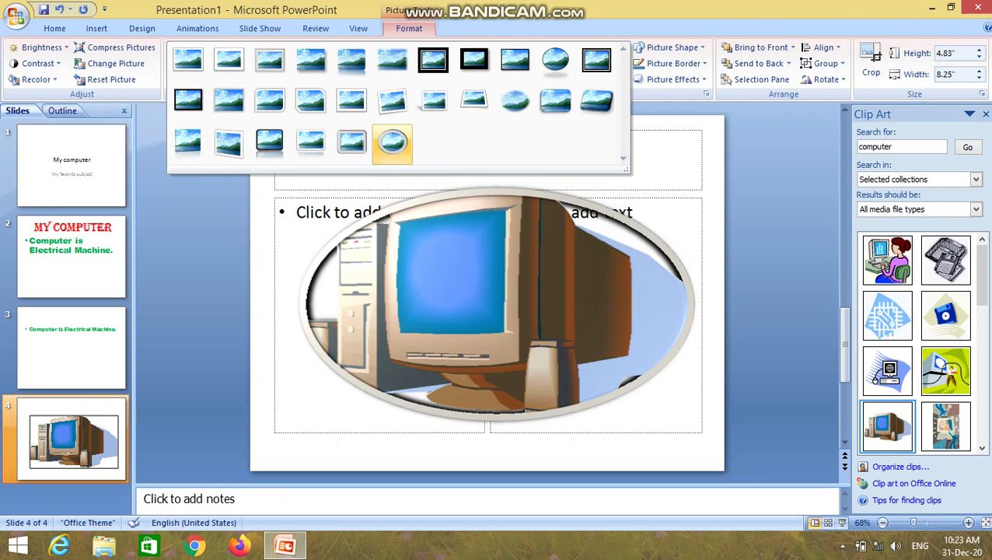
{"action": "left_click", "coordinate": [473, 59]}
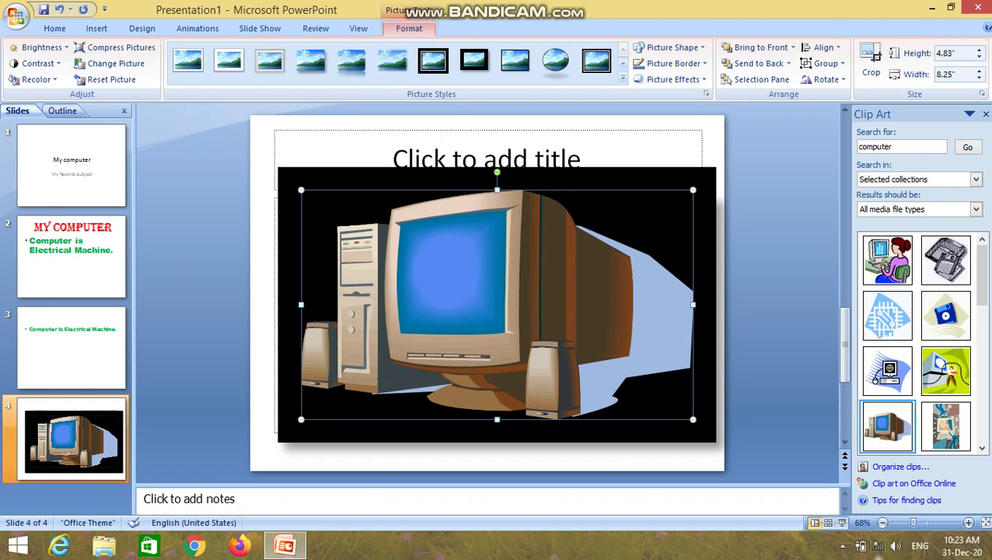
{"action": "left_click", "coordinate": [842, 546]}
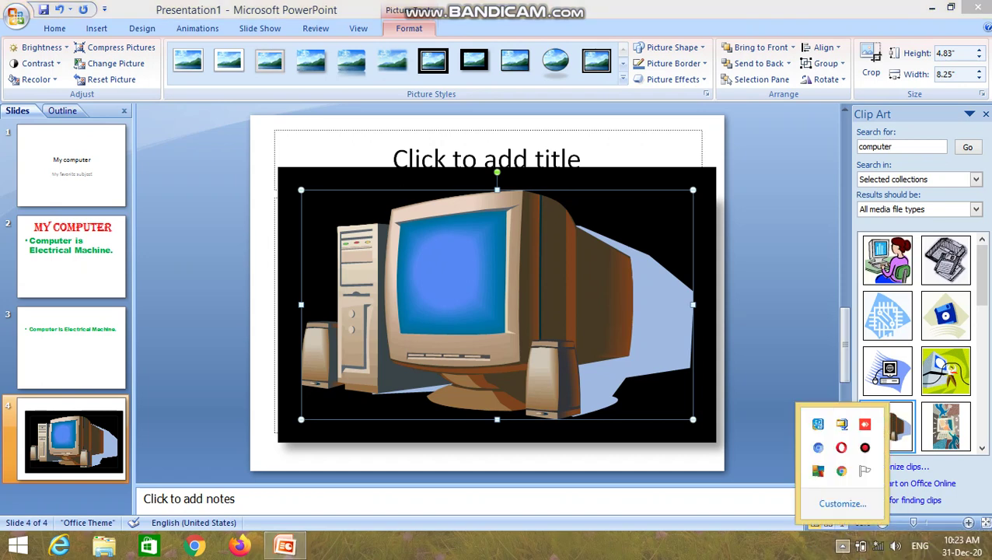
{"action": "left_click", "coordinate": [865, 447]}
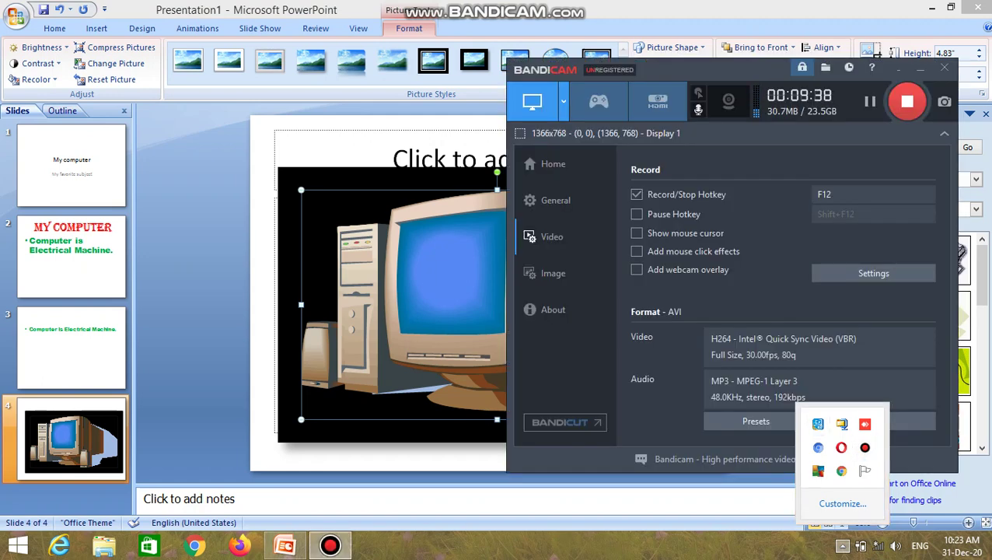
{"action": "left_click", "coordinate": [864, 446]}
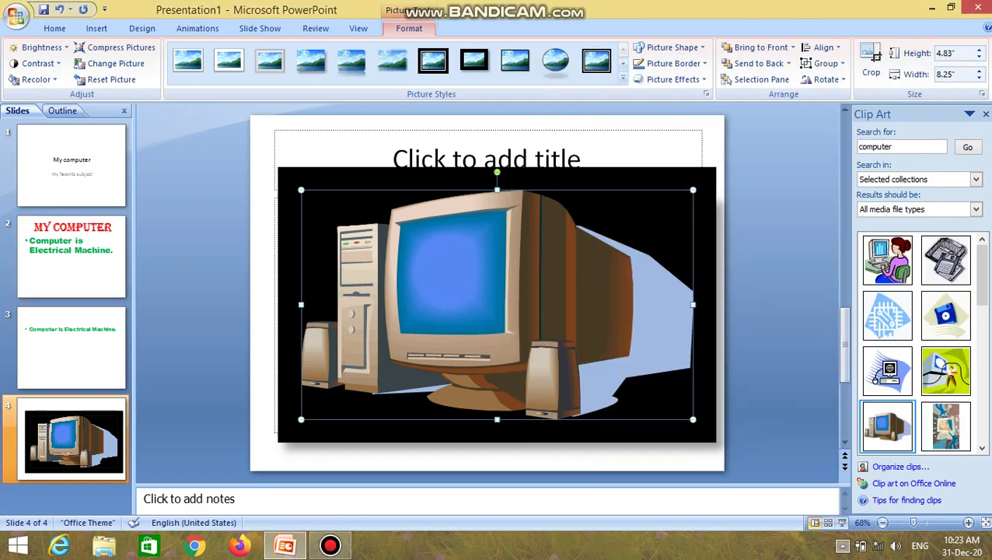